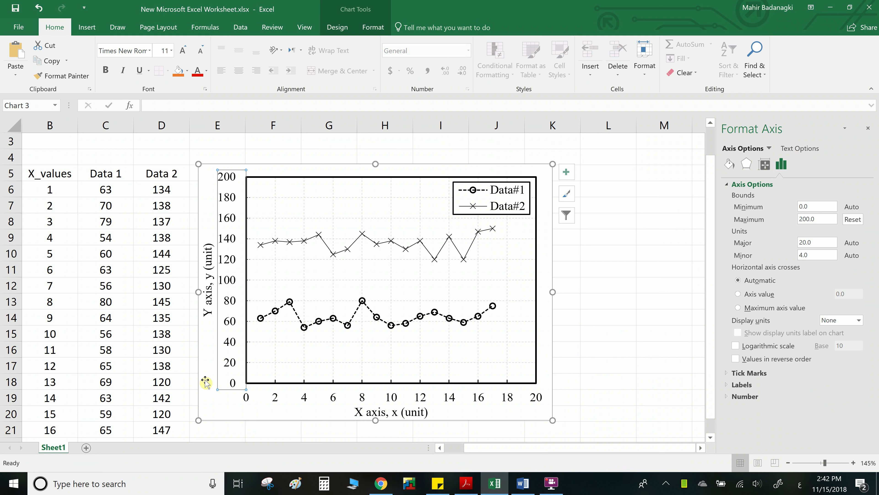
Step: Examine the chart's existing horizontal axis and the axis types available as chart elements
click(398, 402)
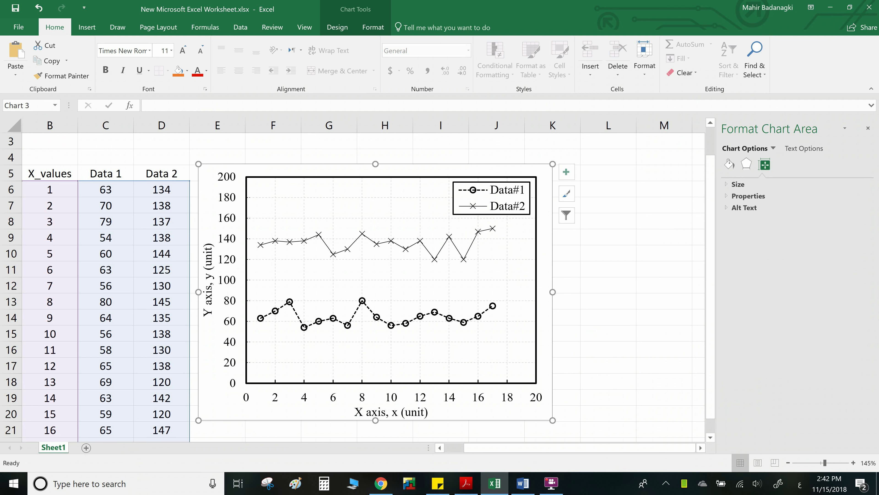
click(506, 395)
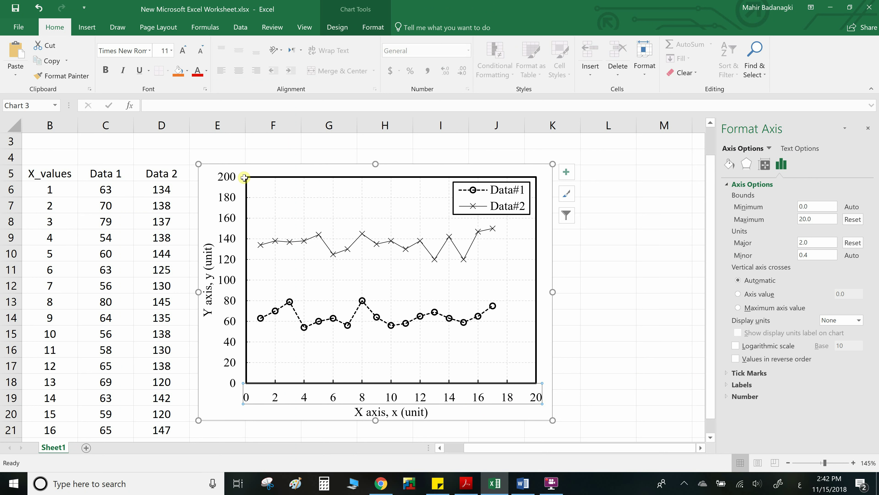
click(640, 205)
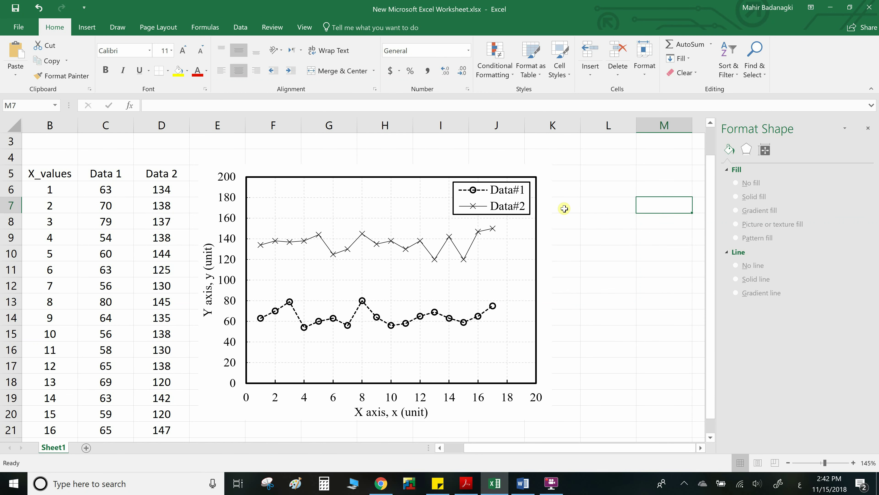
click(547, 204)
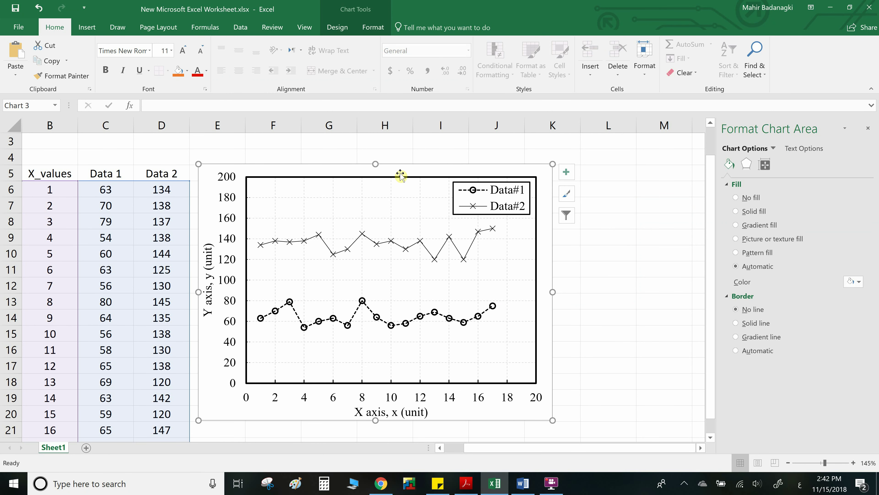
click(337, 27)
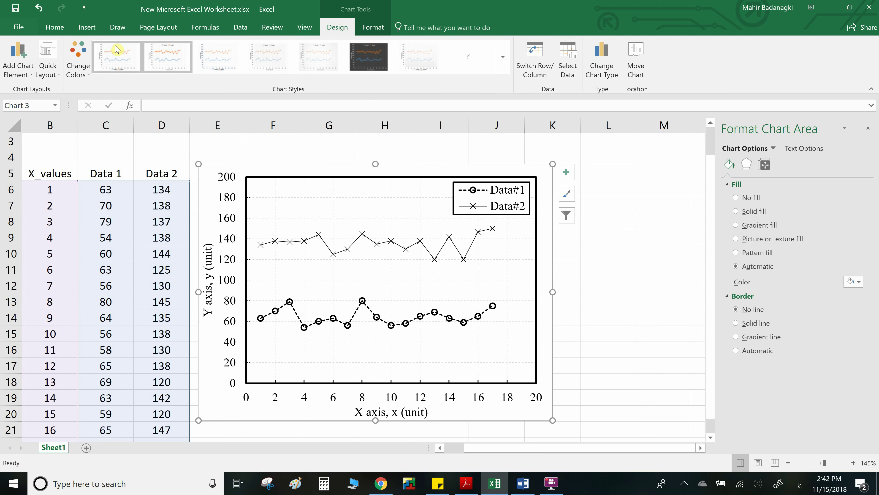
click(24, 68)
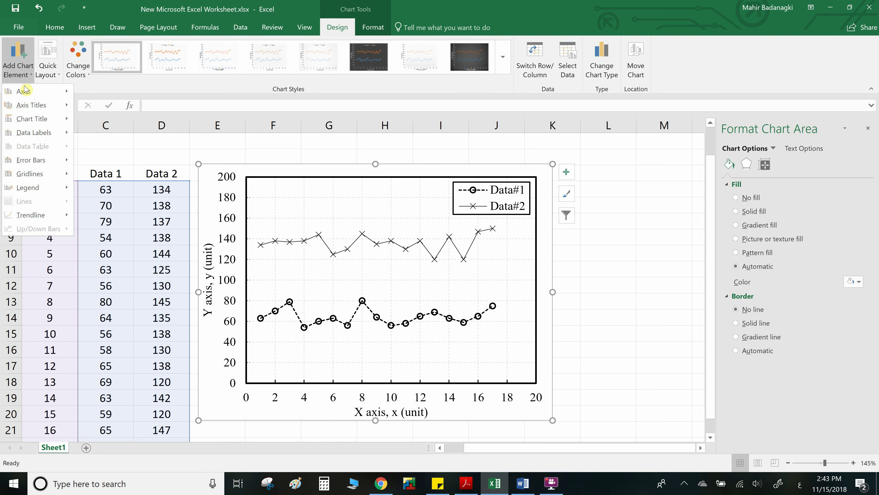
mouse_move(38, 91)
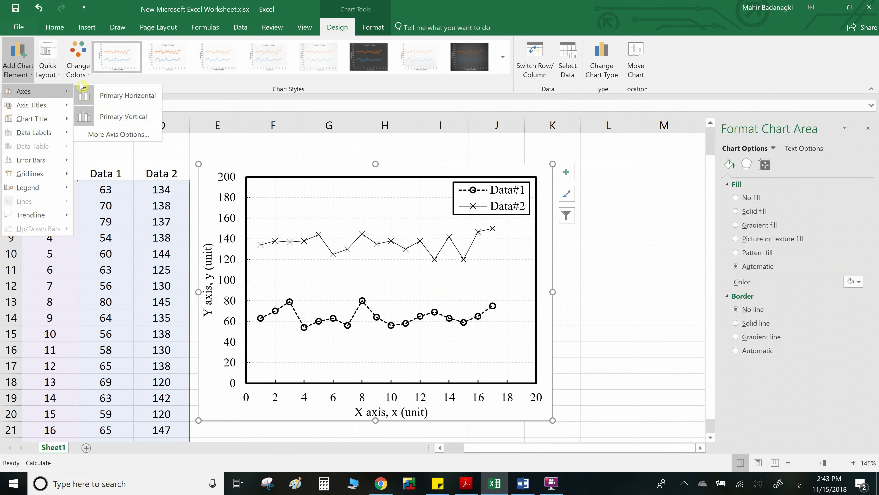
click(129, 1)
click(611, 329)
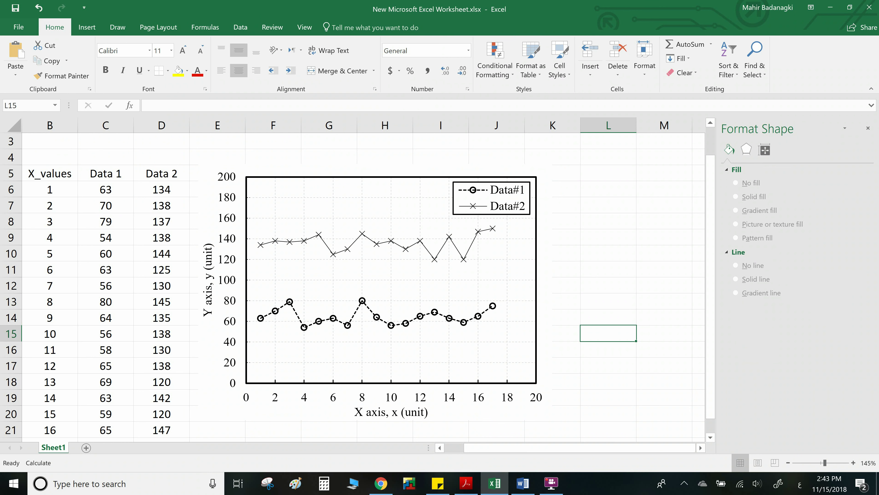
Step: Plot the Data#2 series on the secondary axis
click(356, 239)
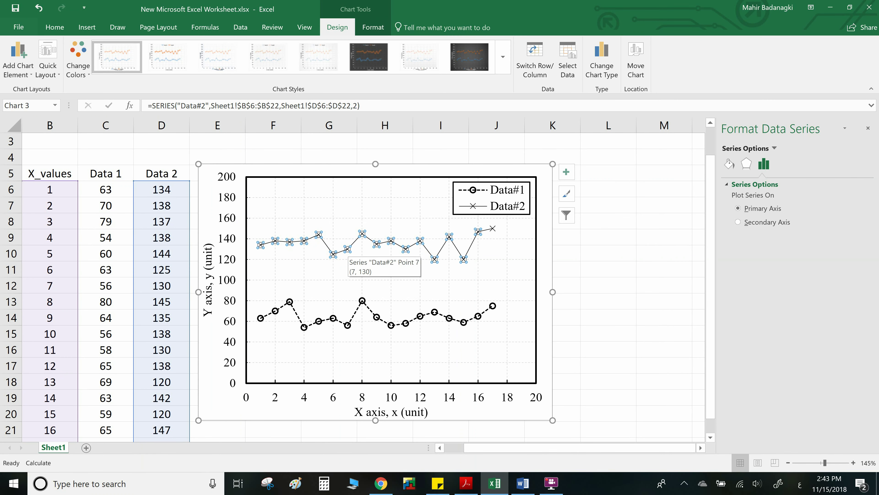
right_click(349, 246)
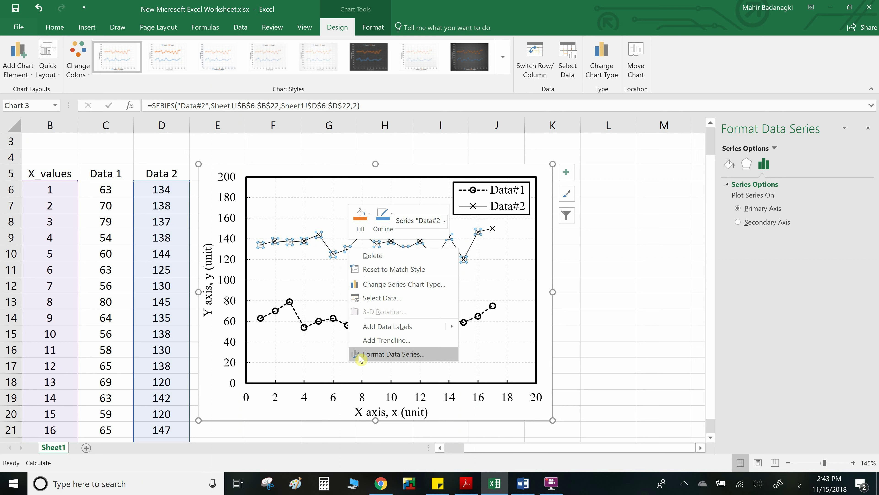
click(411, 354)
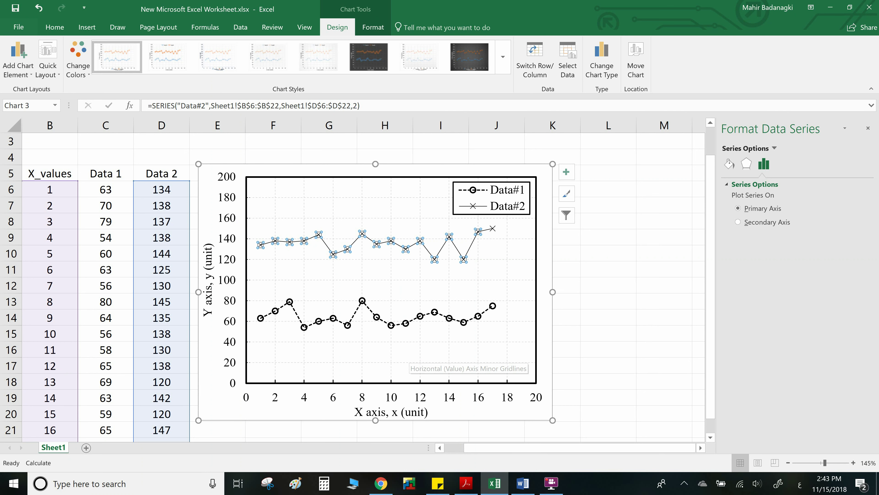
click(773, 223)
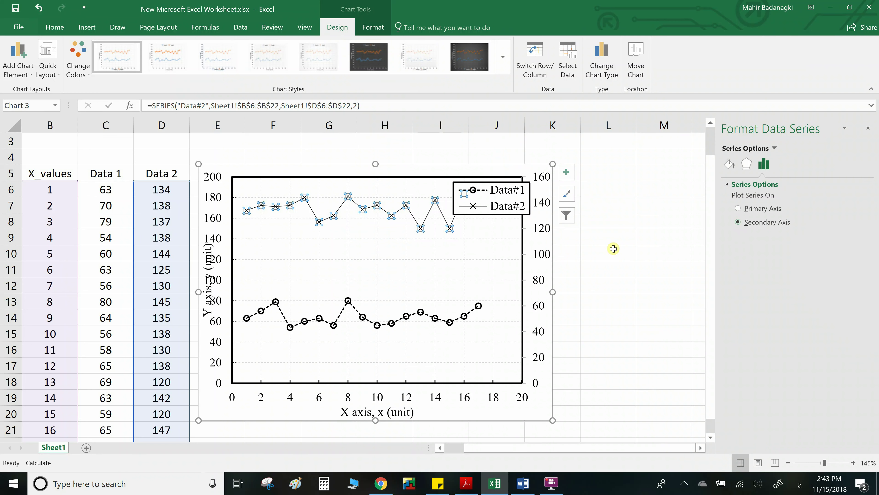
Step: Move the chart legend into the lower-right corner of the plot area, clear of both data series
click(505, 213)
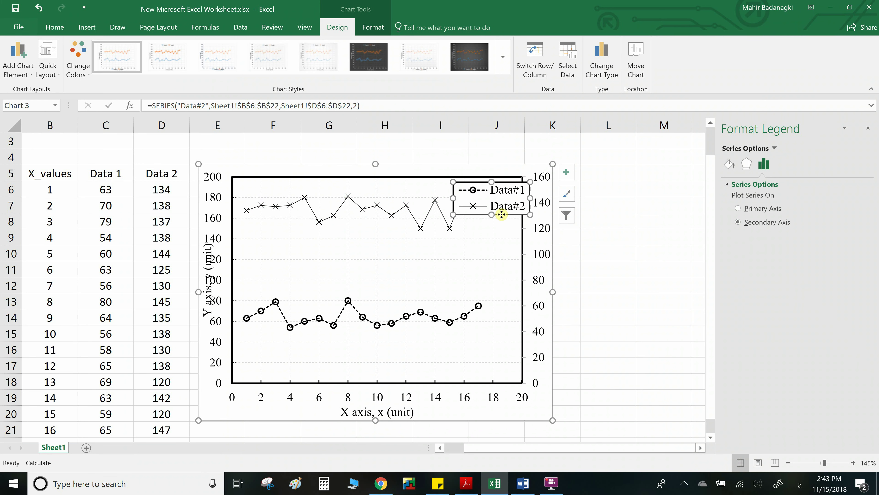
drag(501, 217, 491, 267)
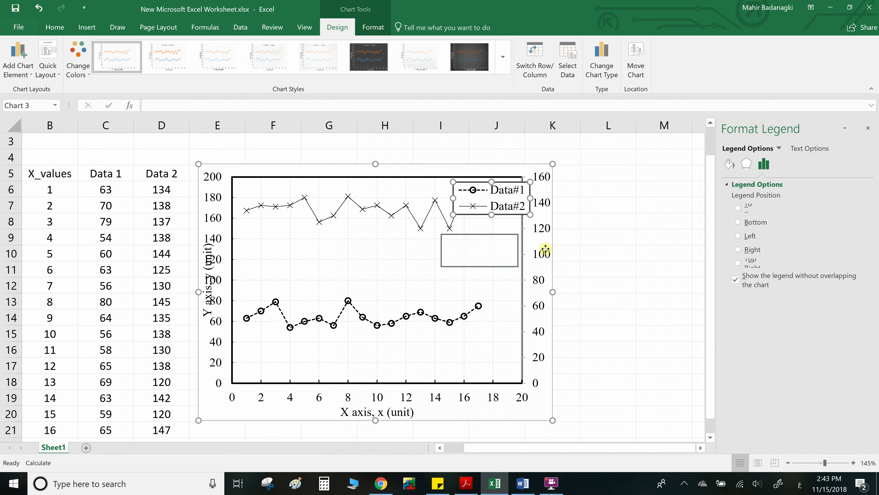
drag(545, 249, 546, 250)
click(590, 280)
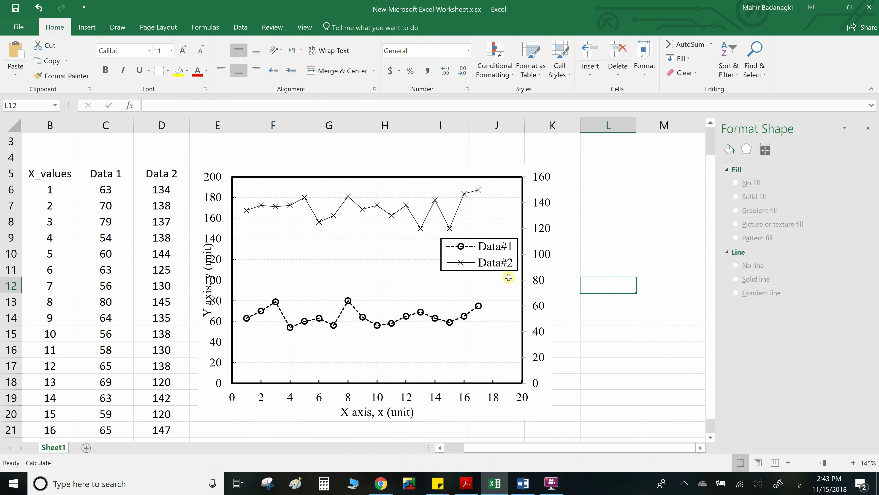
click(482, 260)
drag(483, 269, 583, 339)
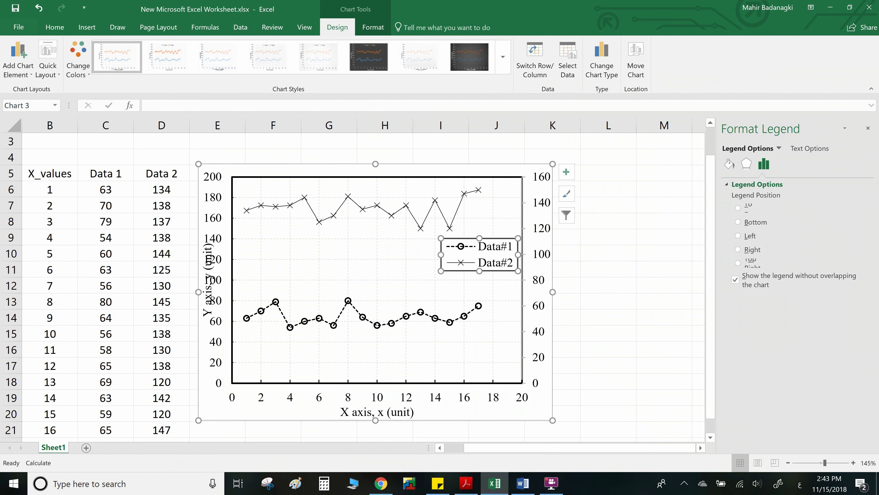
click(585, 336)
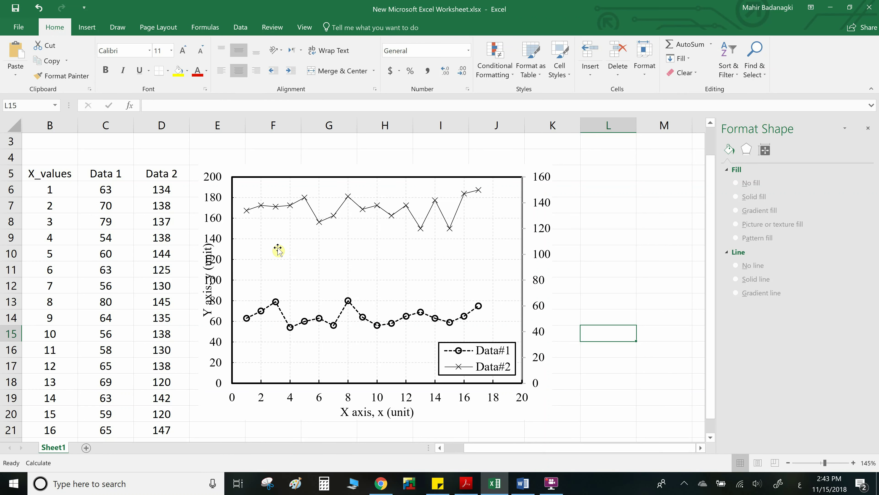
Step: Narrow the plot area from its left edge so the vertical axis labels clear the Y axis title
click(241, 274)
drag(234, 279, 244, 280)
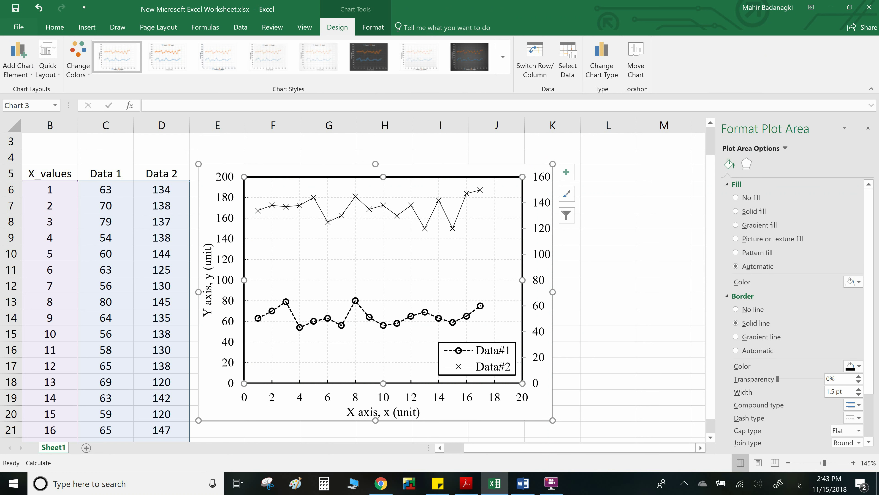
click(566, 333)
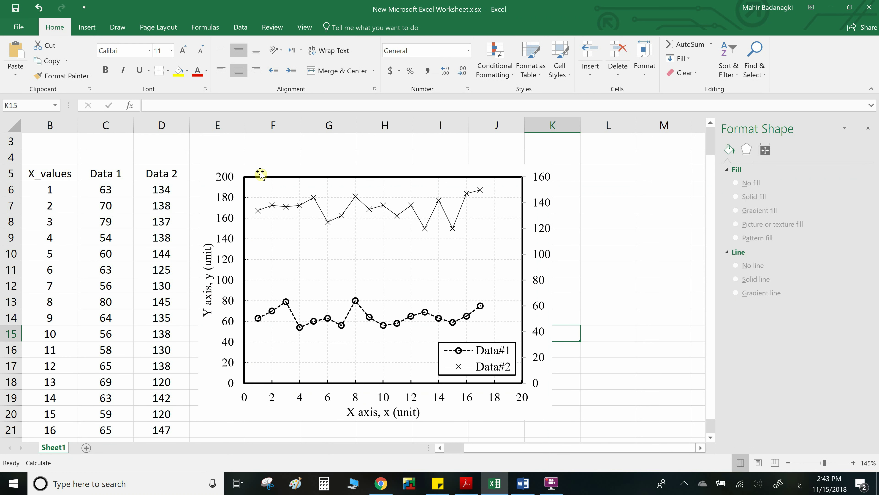
Step: Add a secondary horizontal axis to the chart
click(521, 177)
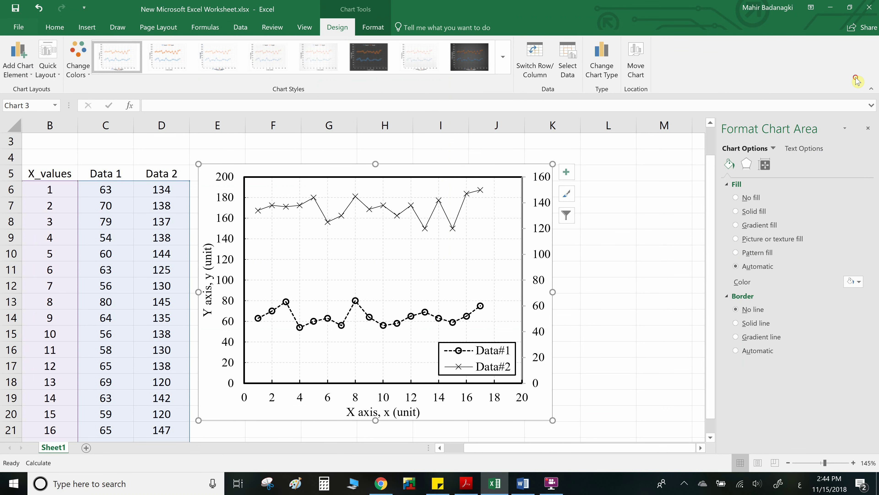
click(18, 69)
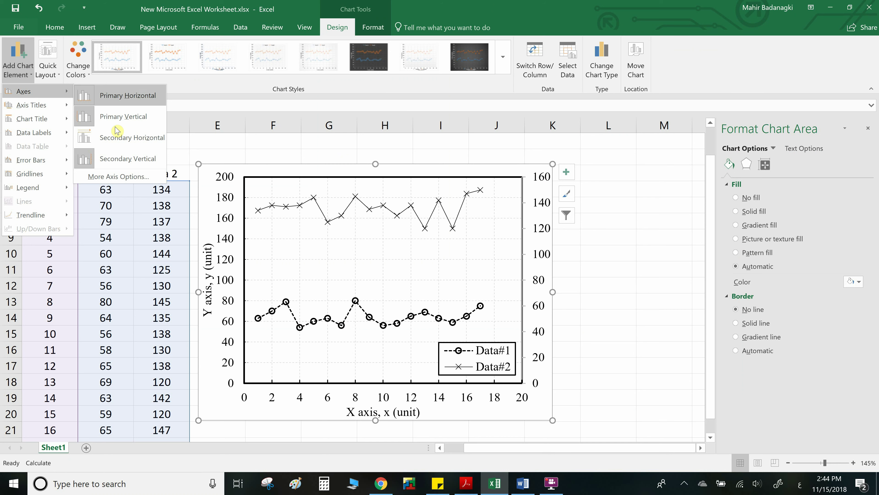
click(132, 137)
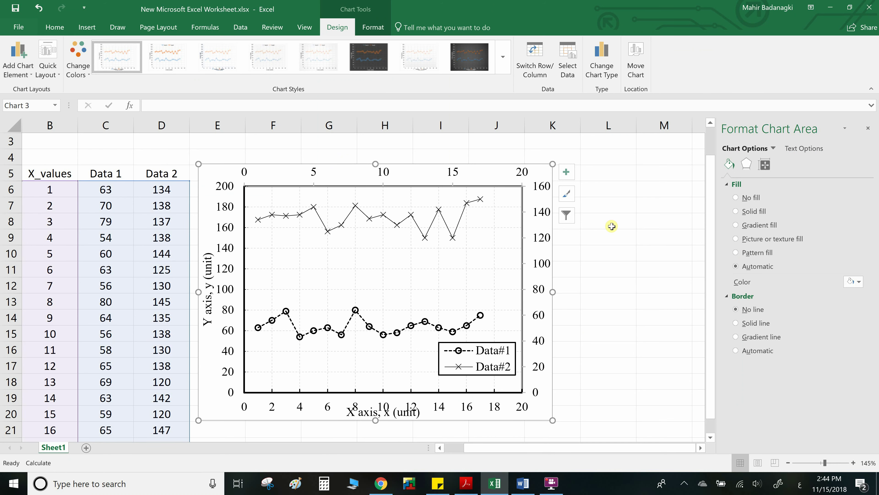
click(609, 236)
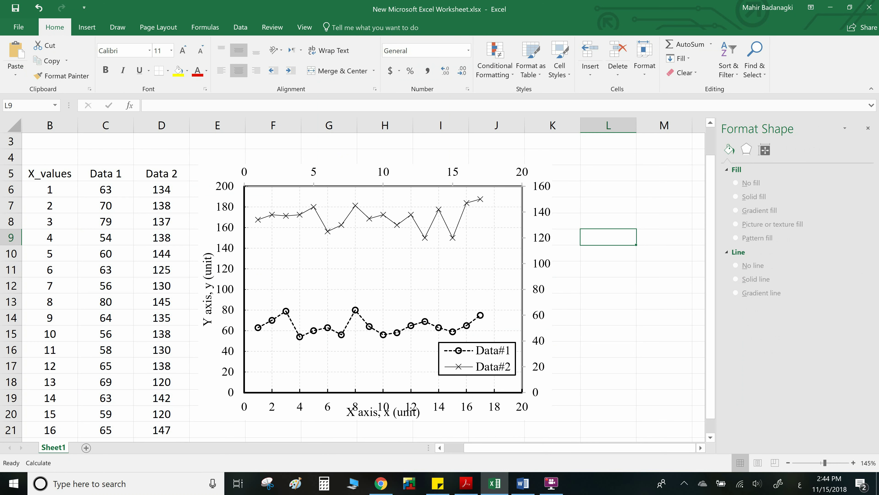
Step: Shorten the plot area from its bottom edge so the horizontal axis labels clear the X axis title
click(400, 367)
drag(384, 392, 383, 385)
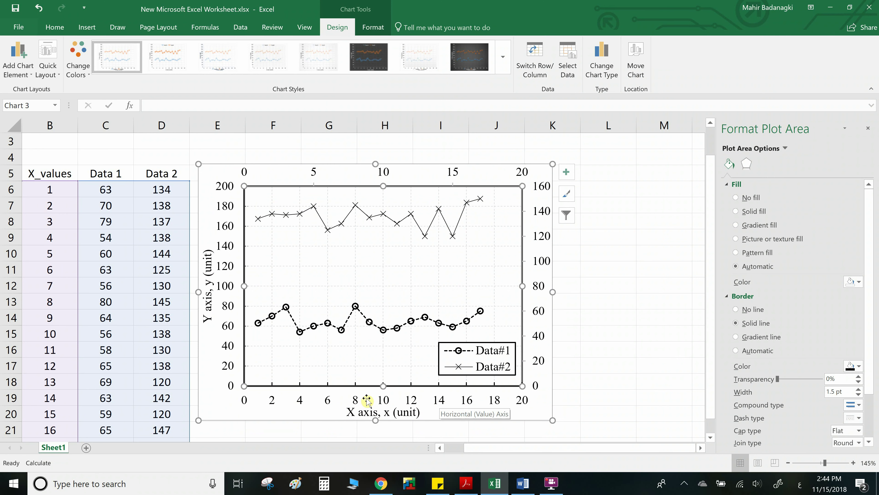
click(479, 413)
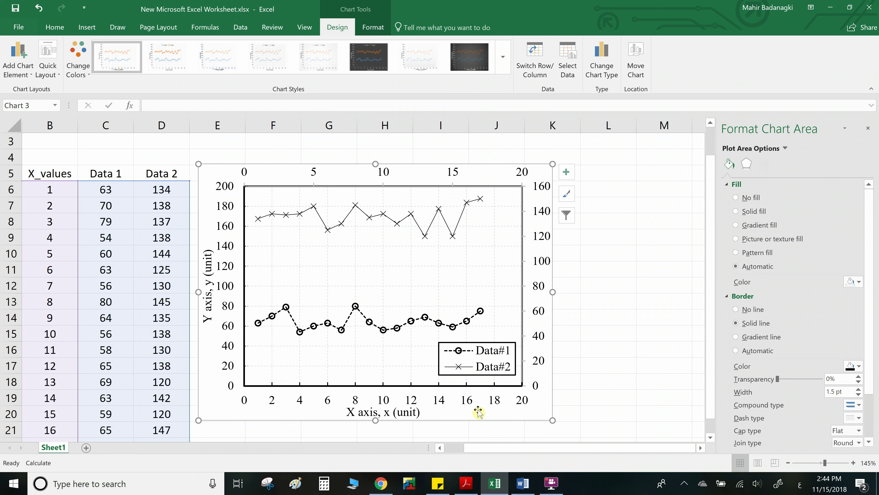
click(606, 349)
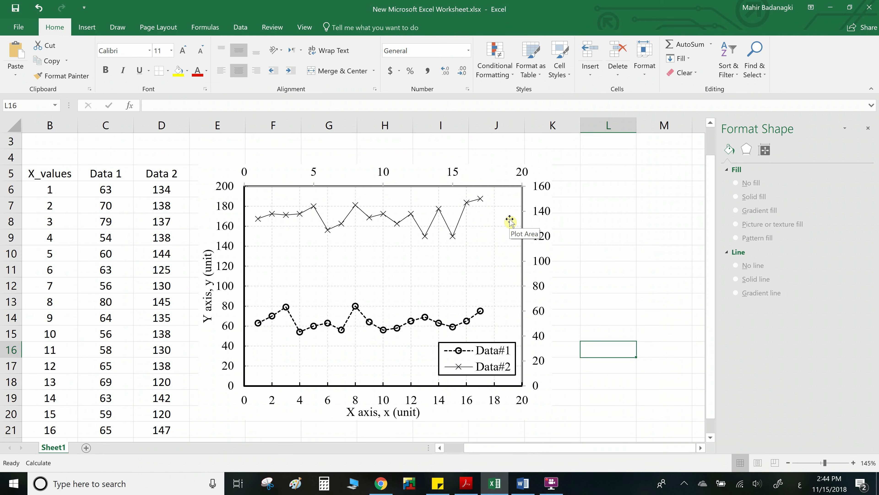
Step: Apply a black outline to the chart area
ctrl+scroll(508, 225, up, 1)
ctrl+scroll(508, 225, up, 1)
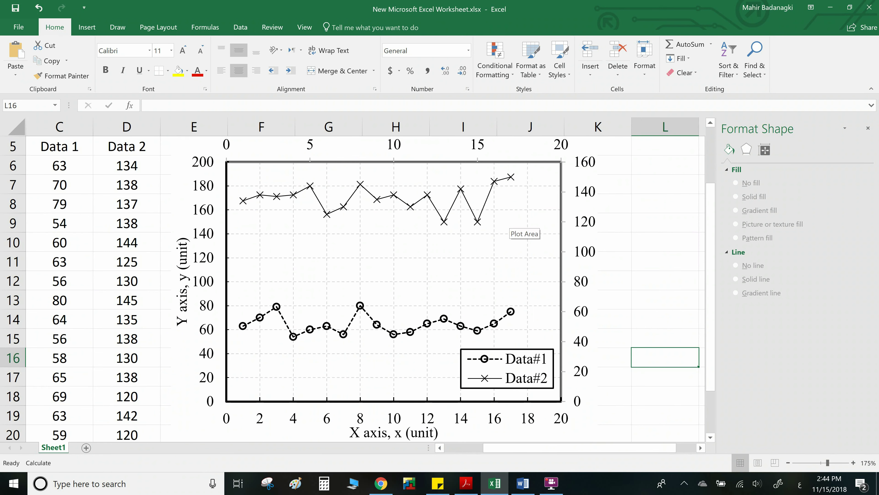
click(650, 229)
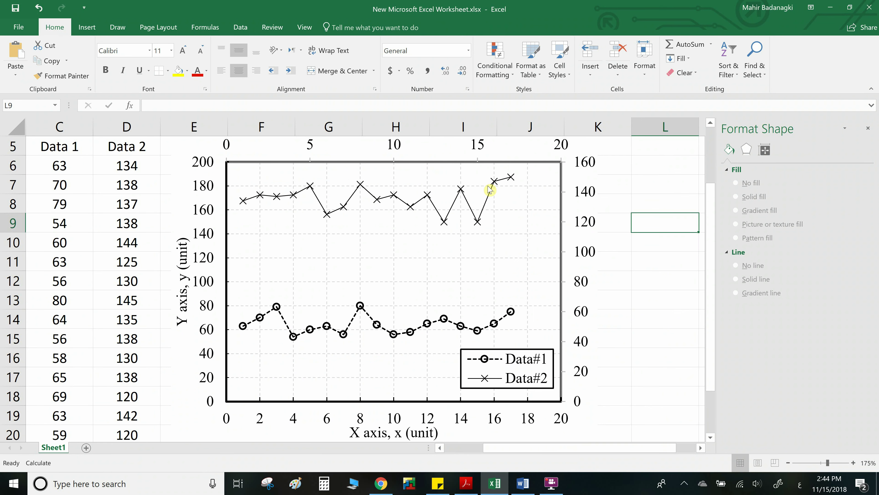
ctrl+scroll(572, 222, down, 1)
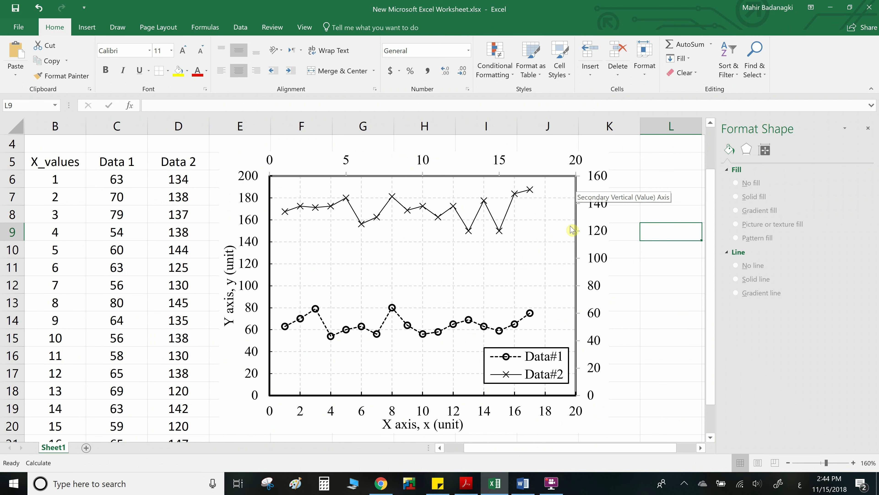
click(577, 248)
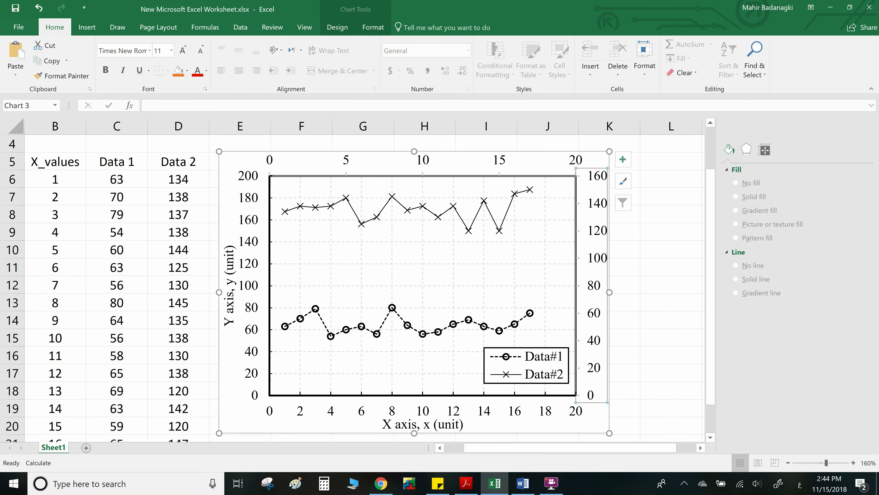
right_click(581, 238)
click(616, 187)
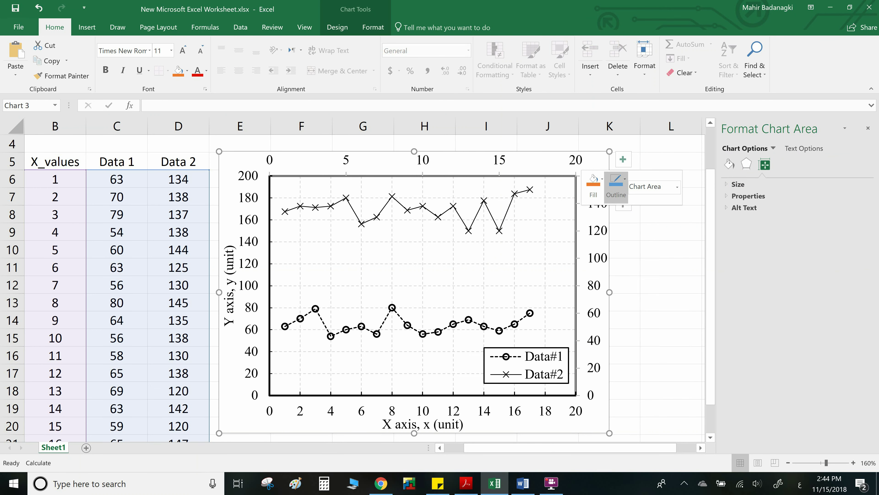
click(616, 209)
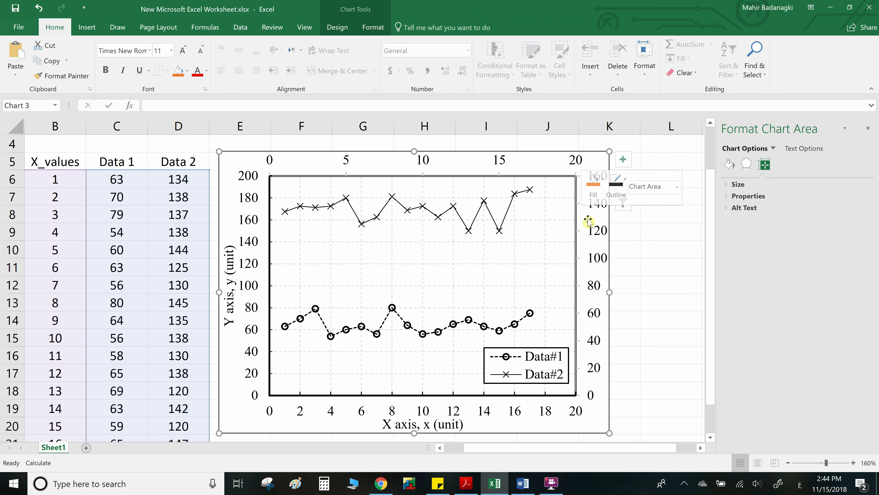
click(616, 265)
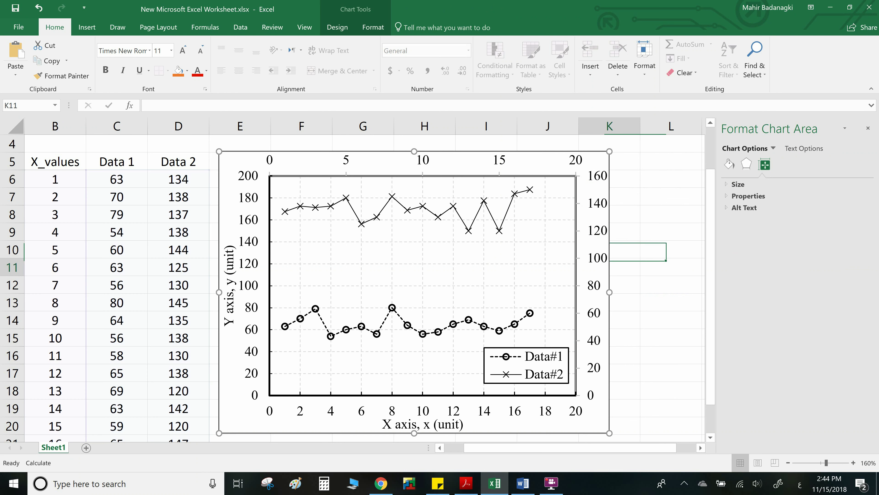
Step: Apply the automatic black outline to the secondary vertical axis
click(597, 256)
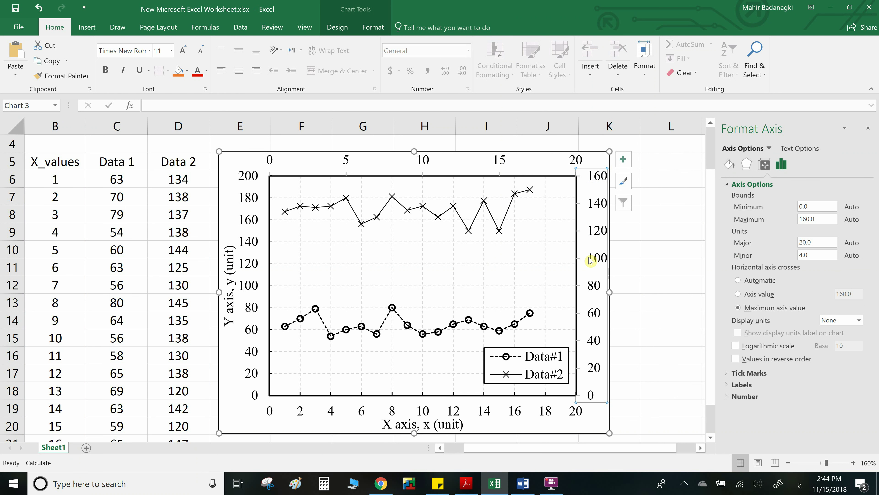
right_click(591, 259)
click(623, 225)
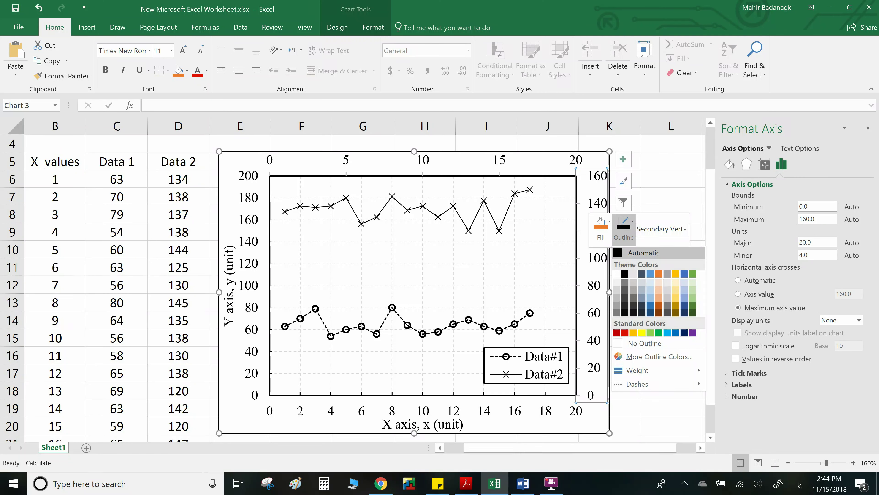
click(619, 253)
click(662, 294)
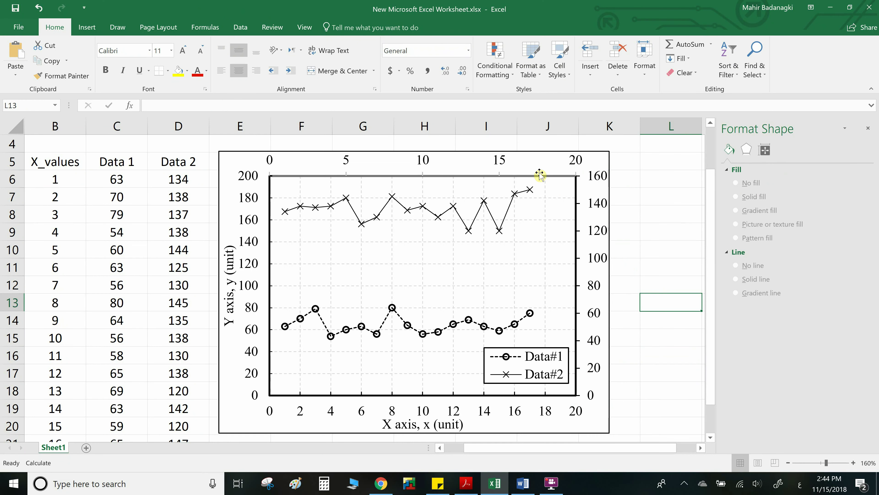
Step: Apply the automatic black outline to the secondary horizontal axis
right_click(427, 165)
click(461, 132)
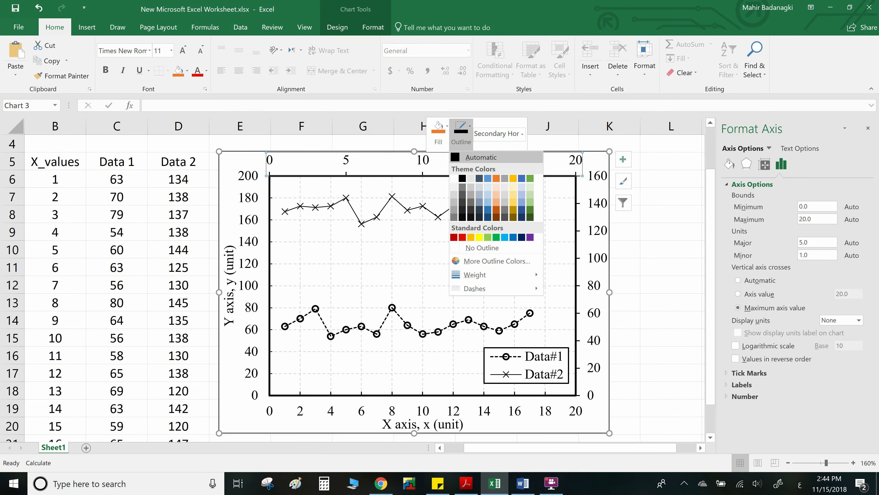
key(Escape)
click(646, 262)
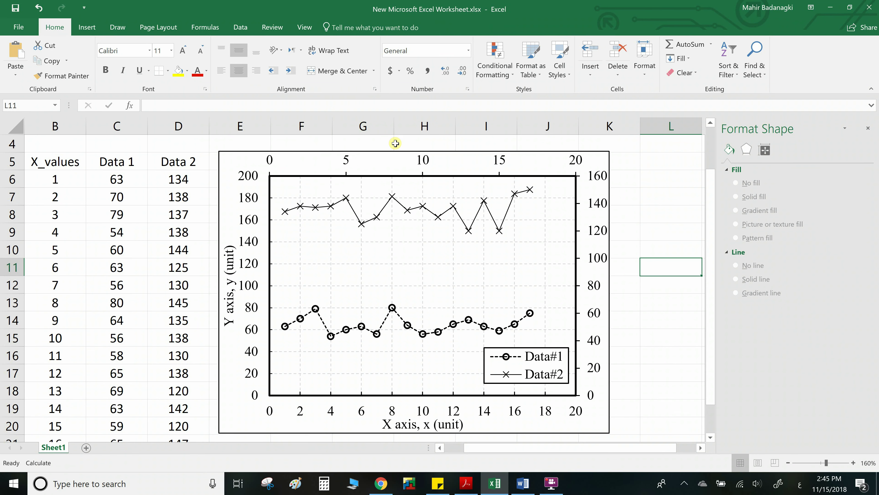
Step: Set the secondary horizontal axis's major unit to 2 and its maximum bound to 20
click(422, 161)
right_click(421, 160)
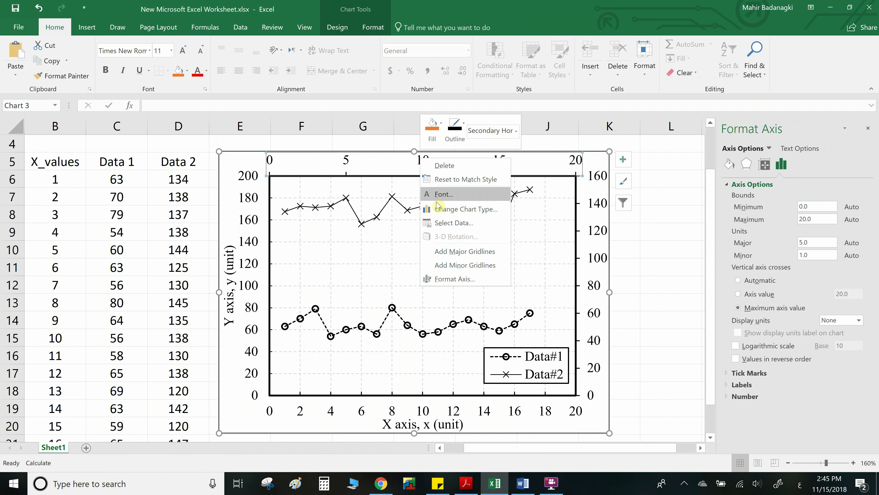
click(449, 278)
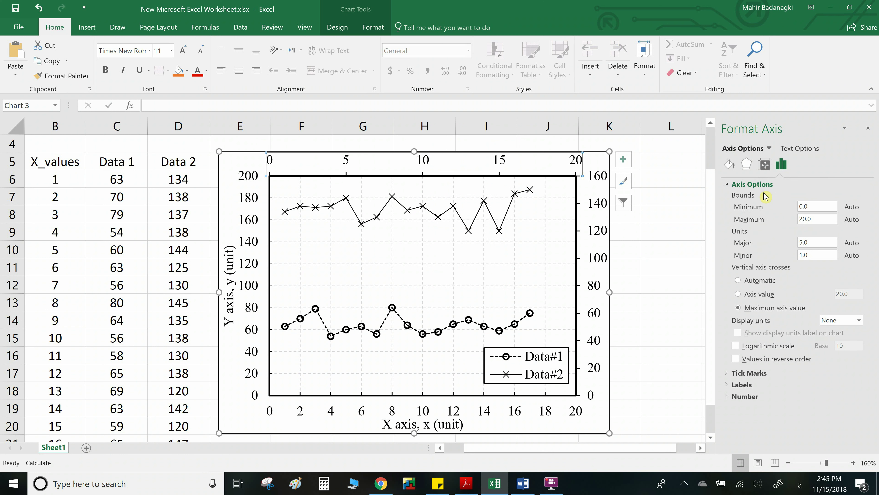
click(756, 243)
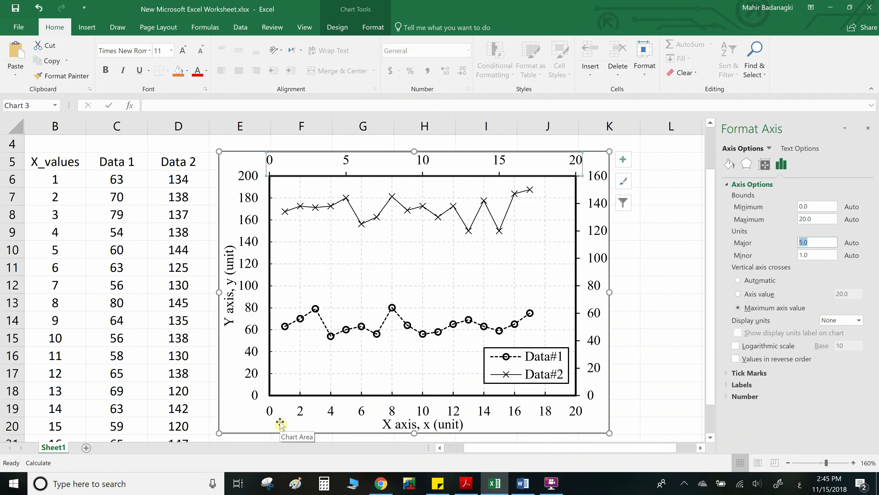
text(2)
key(Return)
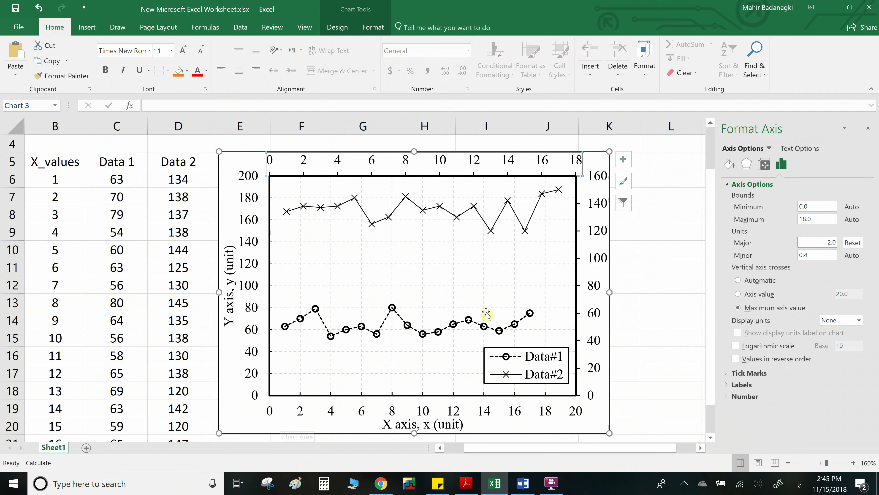
drag(836, 219, 769, 214)
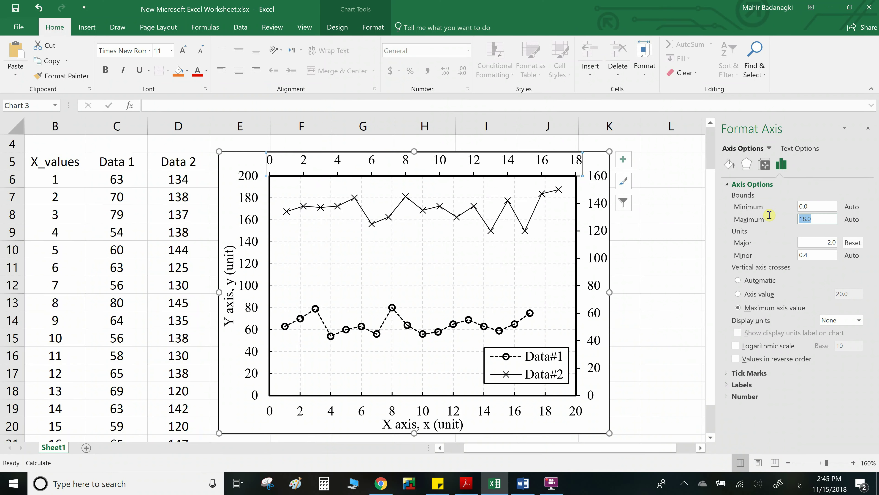
text(20)
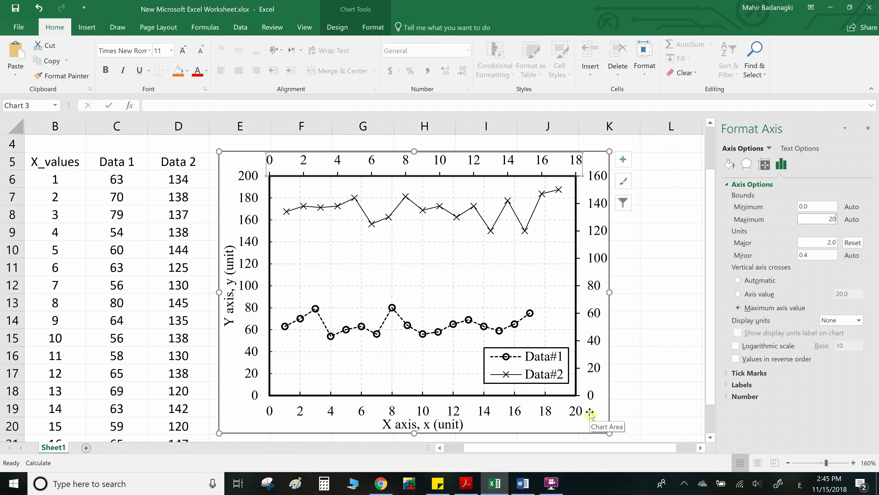
click(829, 210)
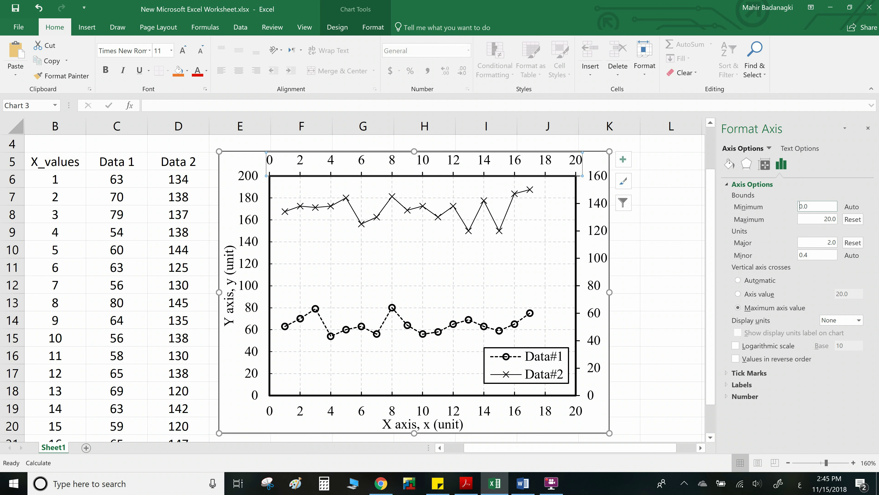
Step: Set the secondary vertical axis's maximum bound to 200
click(598, 232)
right_click(598, 232)
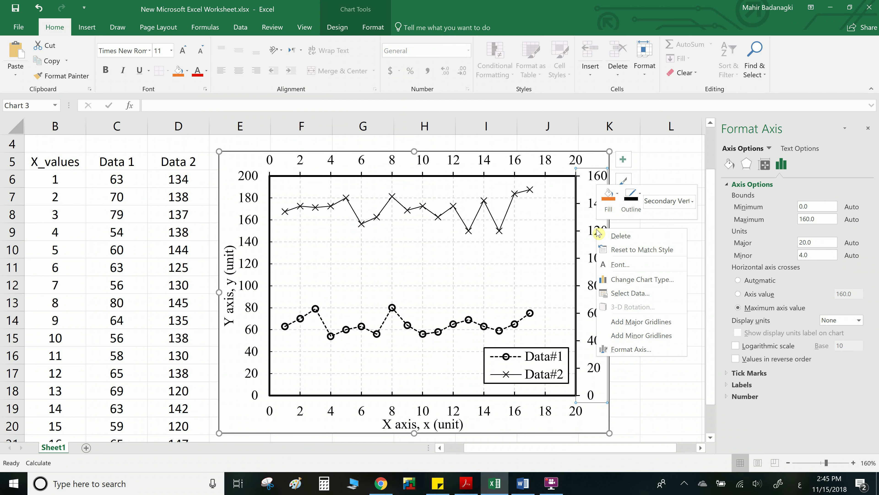
click(637, 349)
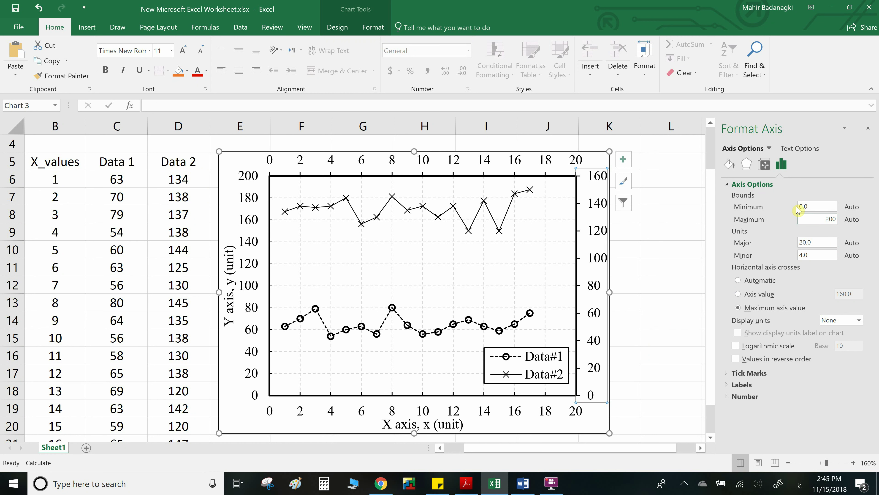
key(Return)
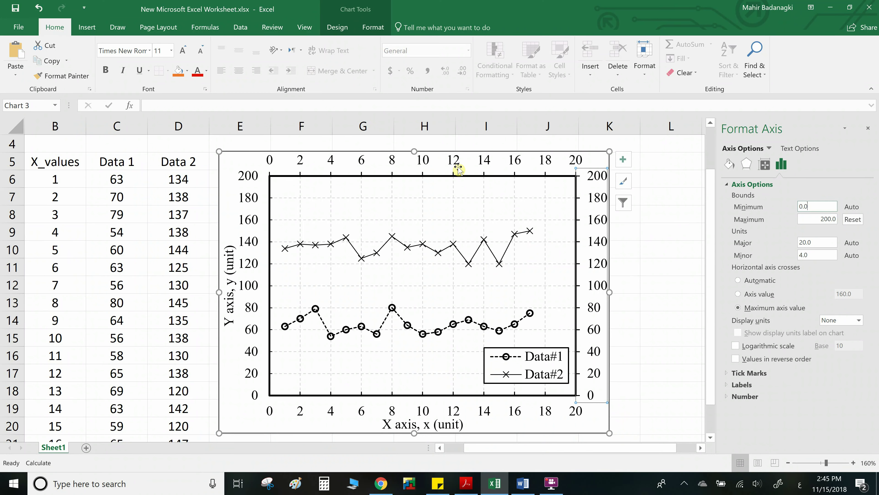
click(647, 250)
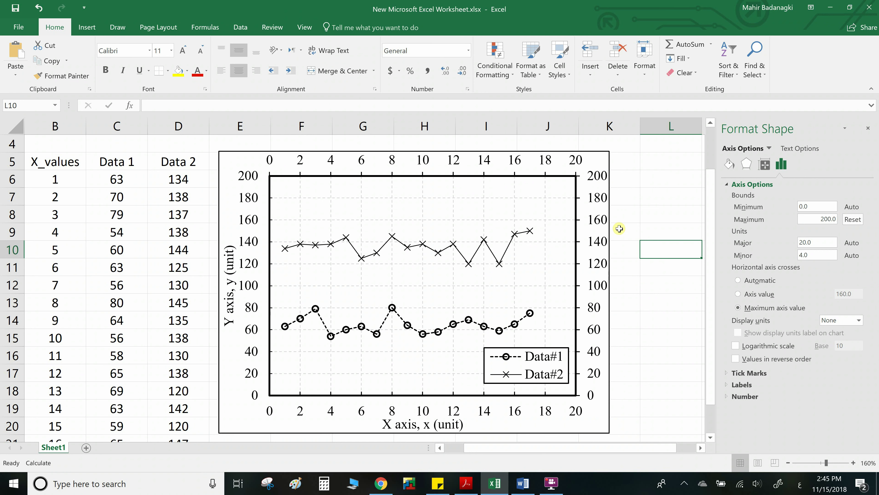
Step: Remove the outline from the chart area by choosing No Outline
click(546, 423)
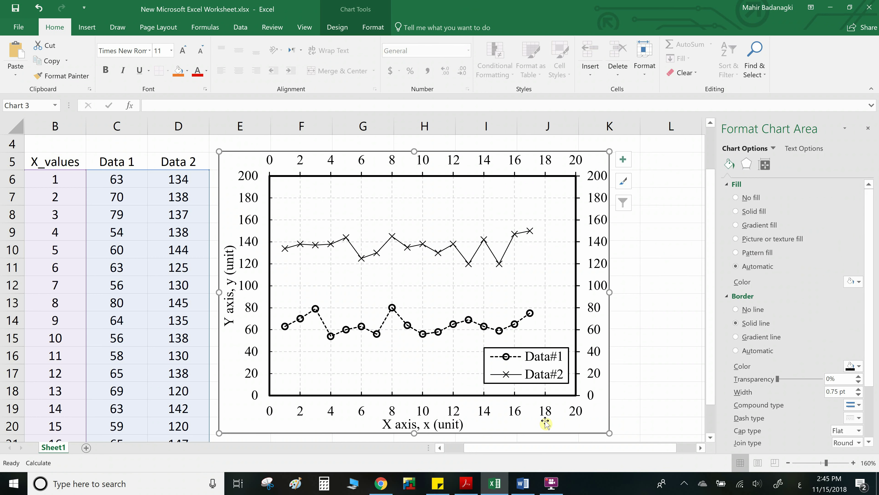
click(666, 388)
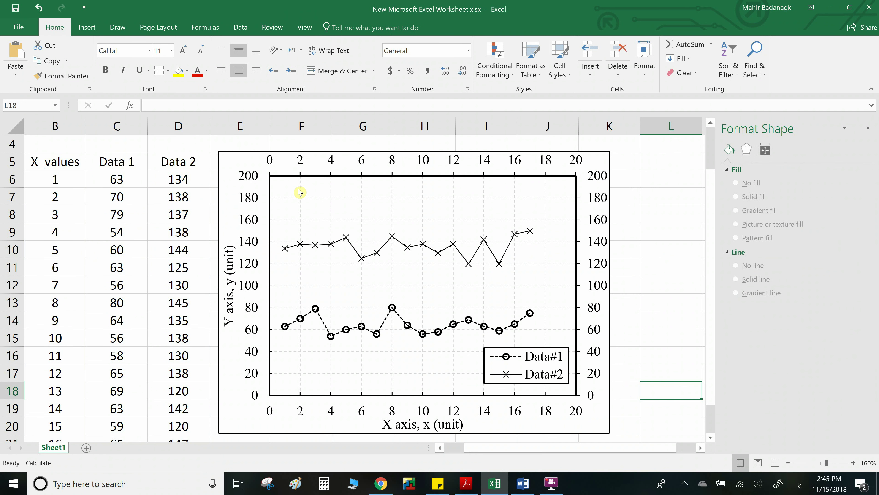
click(558, 392)
right_click(224, 157)
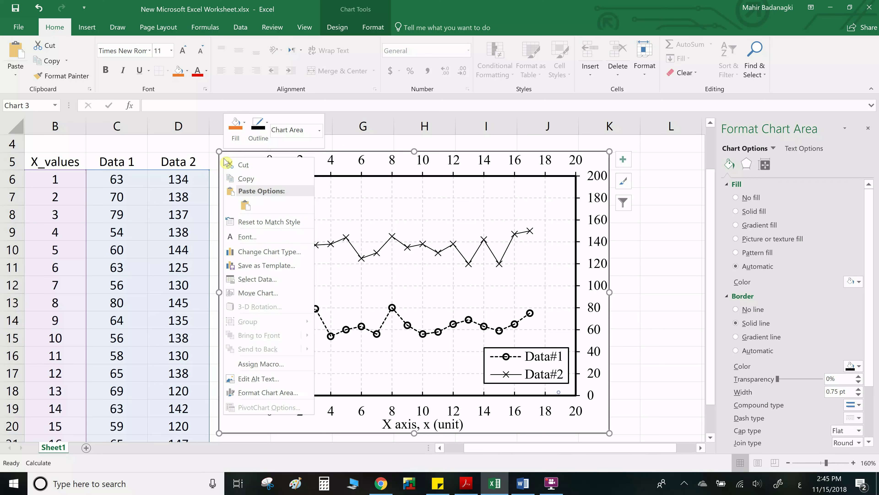
click(634, 339)
click(255, 139)
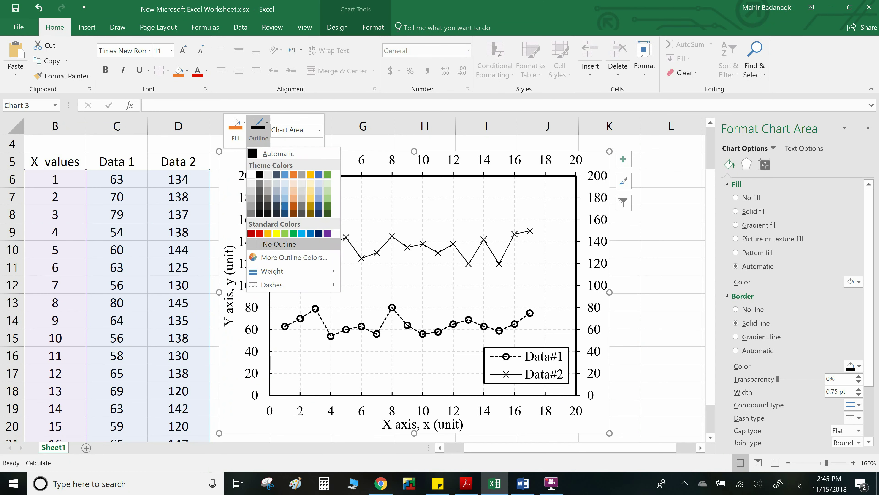
click(277, 245)
click(627, 249)
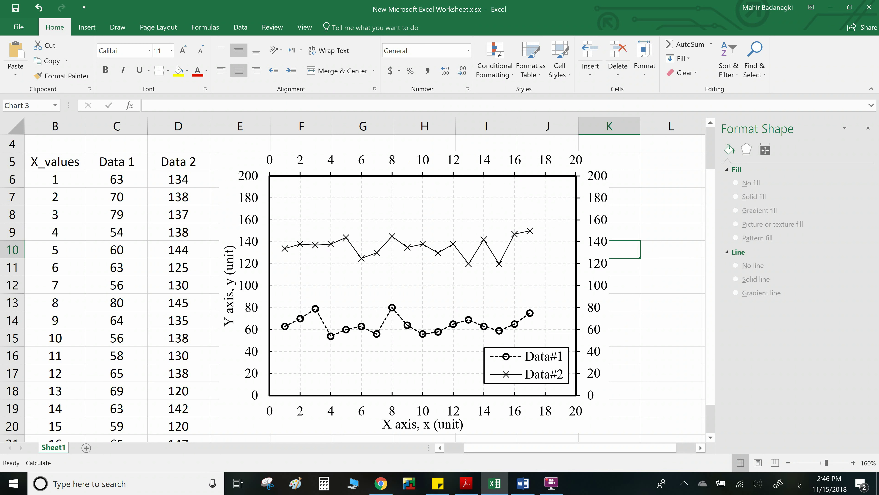
Step: Set the major tick marks of the secondary horizontal axis to Inside
click(423, 162)
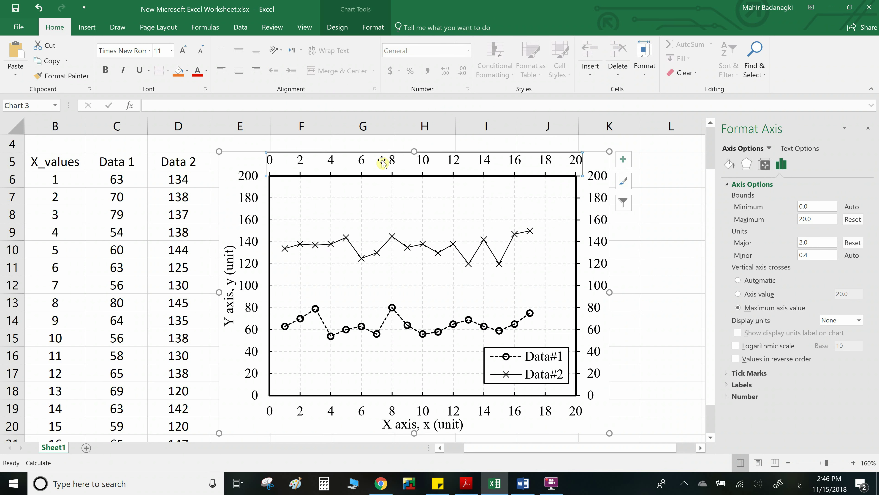
click(326, 167)
click(333, 164)
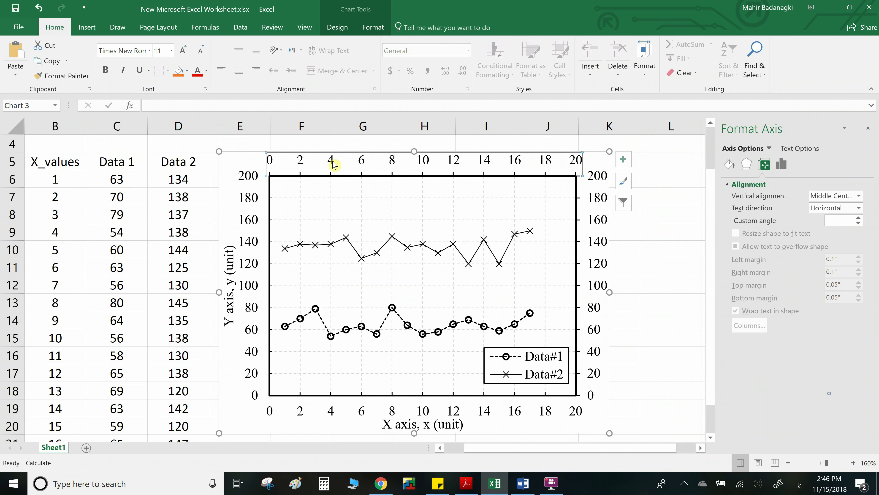
right_click(333, 164)
click(366, 278)
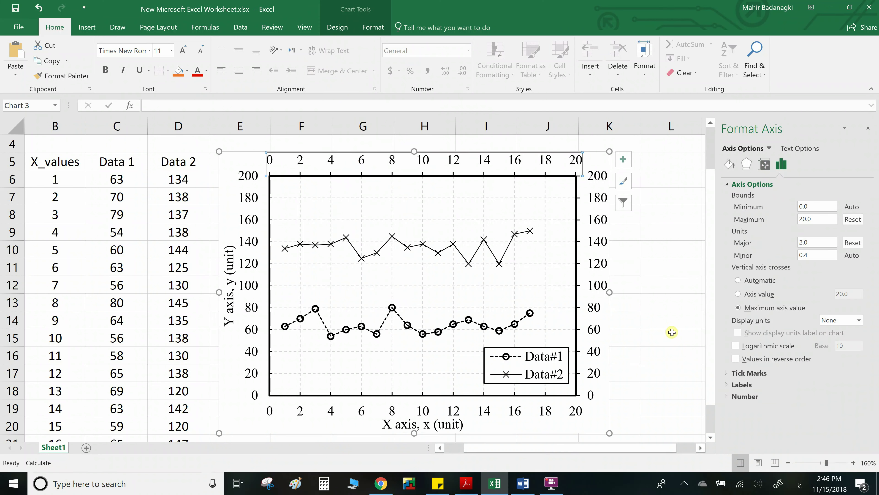
click(745, 372)
click(852, 388)
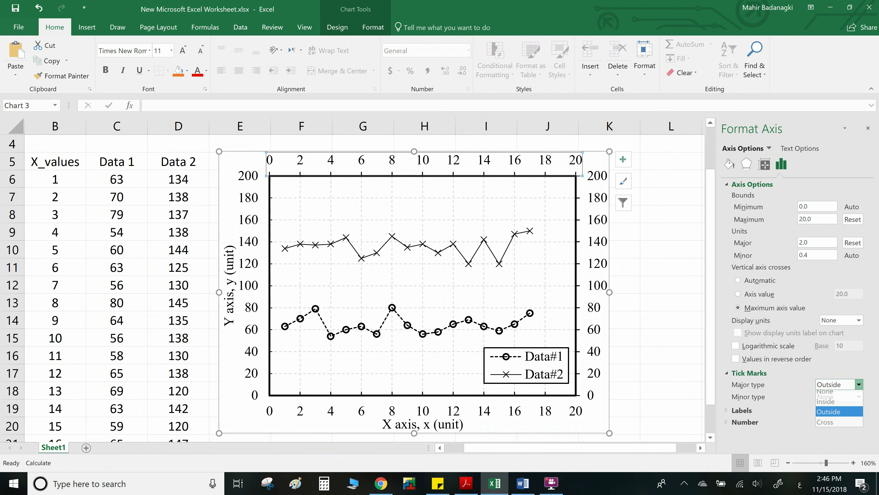
click(838, 406)
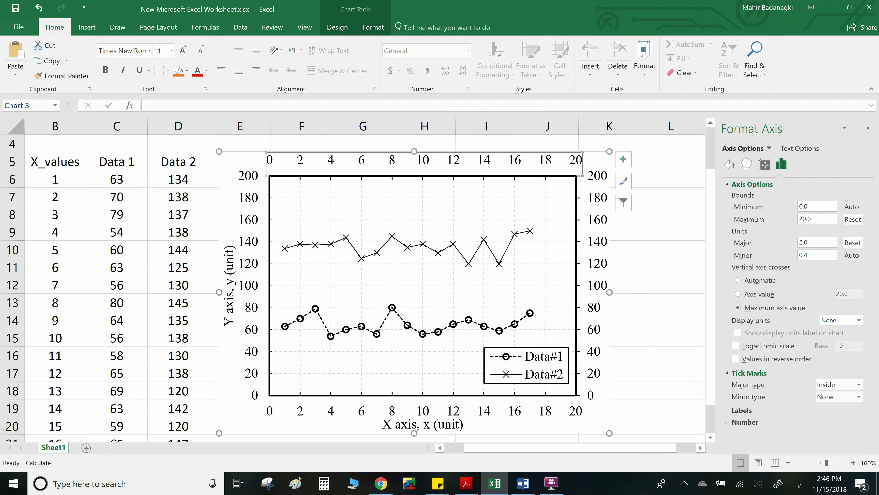
Step: Set the major tick marks of the secondary vertical axis to Inside
click(597, 241)
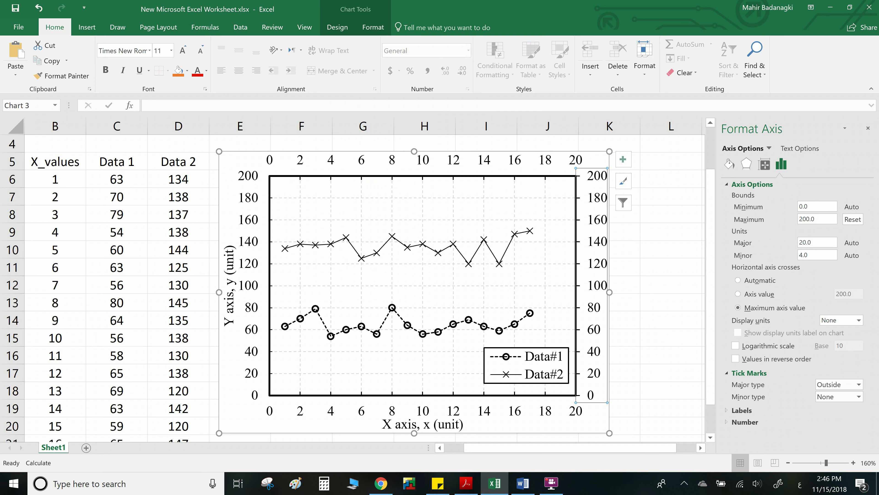
click(823, 390)
click(831, 407)
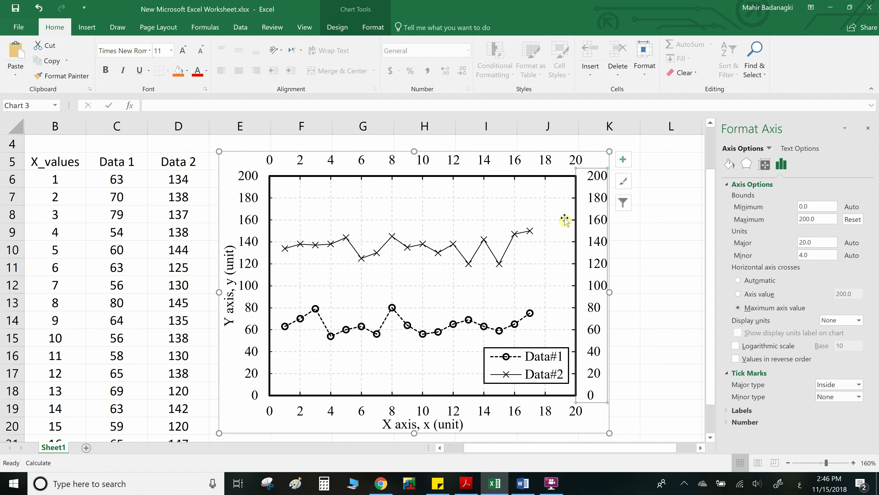
click(671, 271)
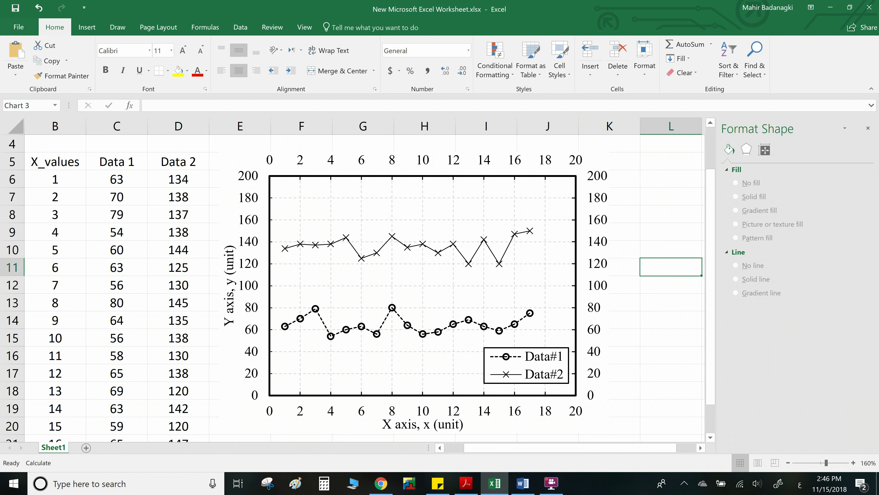
Step: Hide the secondary horizontal axis labels by setting their label position to None
click(484, 160)
right_click(486, 160)
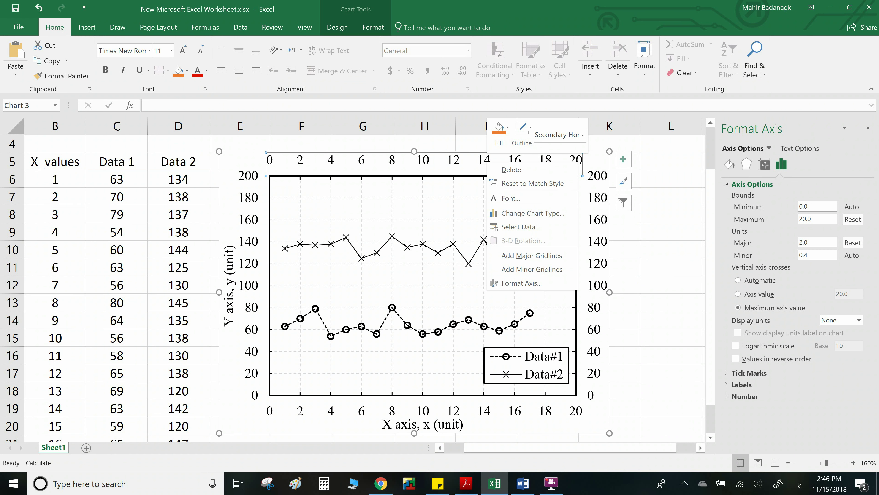
click(521, 283)
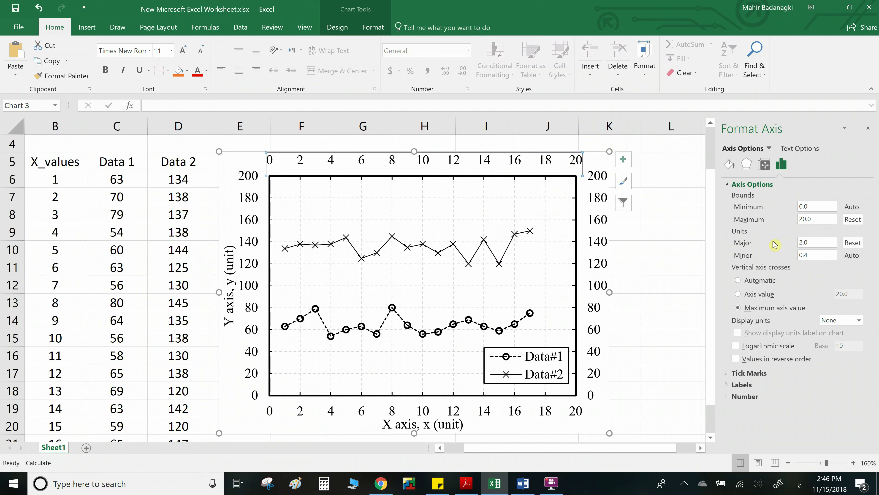
click(749, 385)
click(842, 399)
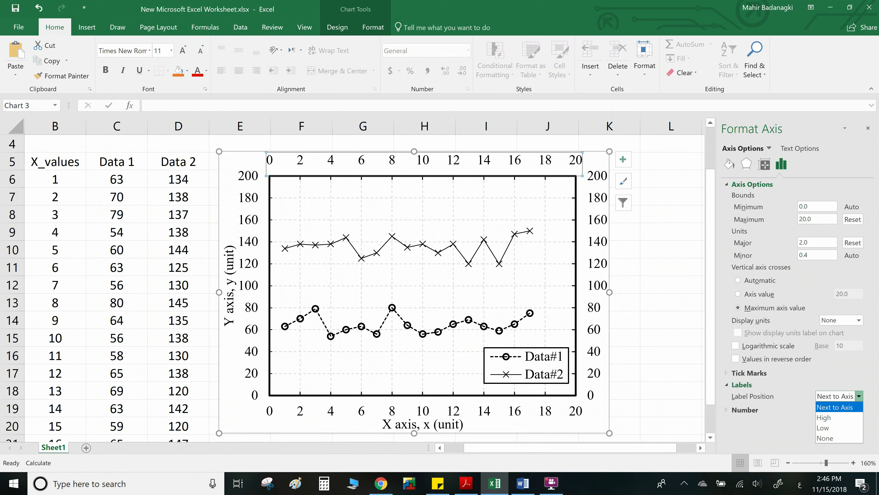
click(830, 438)
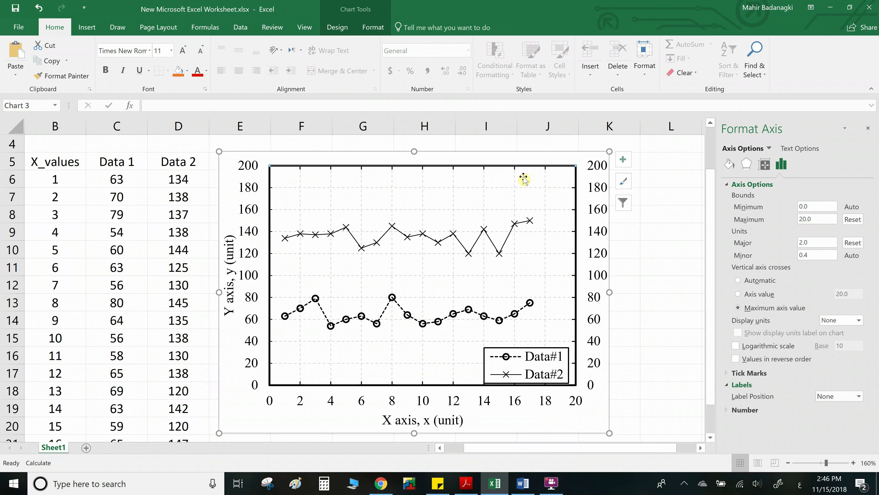
click(634, 280)
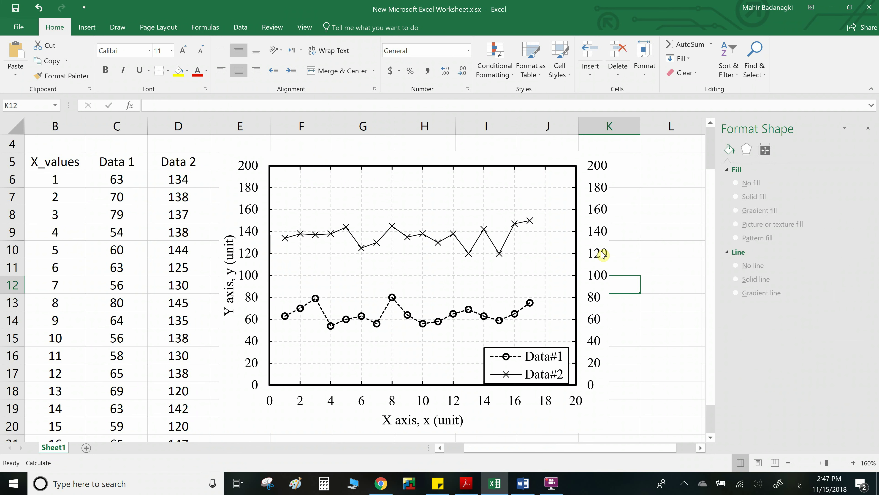
Step: Move the chart legend slightly inward from the plot area's lower-right corner
click(533, 367)
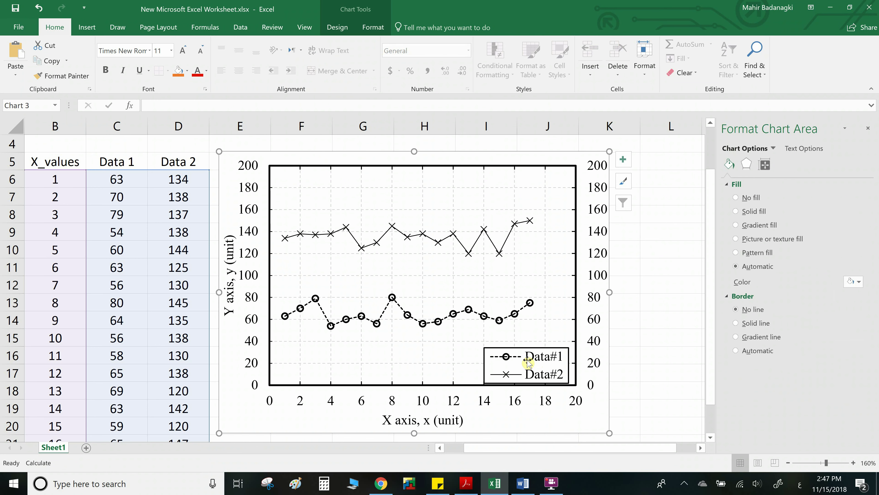
click(538, 357)
drag(537, 357, 535, 351)
click(627, 377)
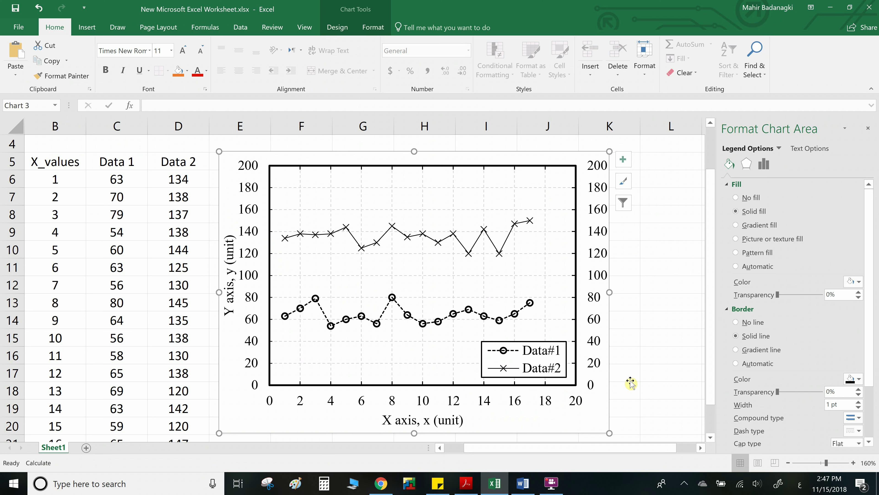
Step: Copy the entire chart and switch to the blank Word document
click(601, 409)
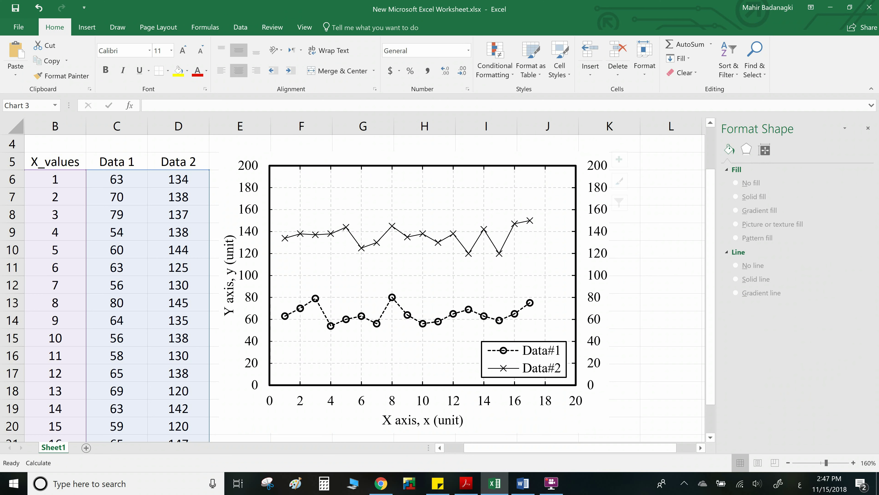
right_click(601, 412)
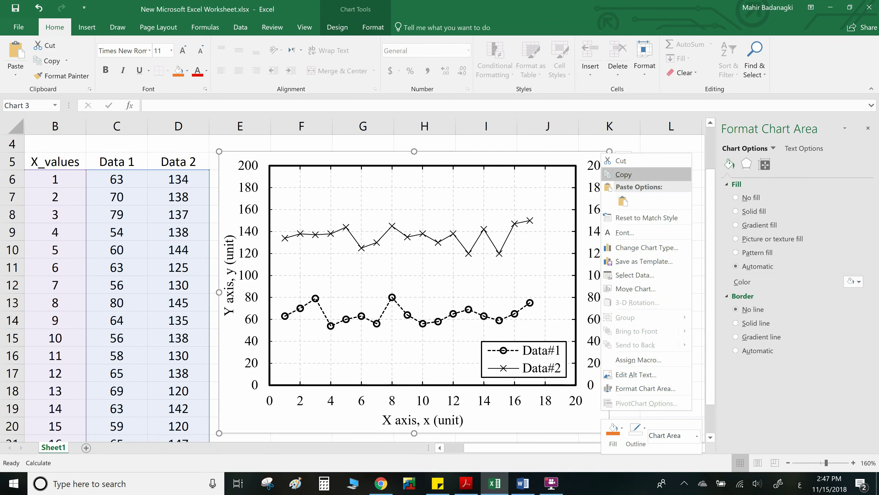
click(623, 174)
click(523, 483)
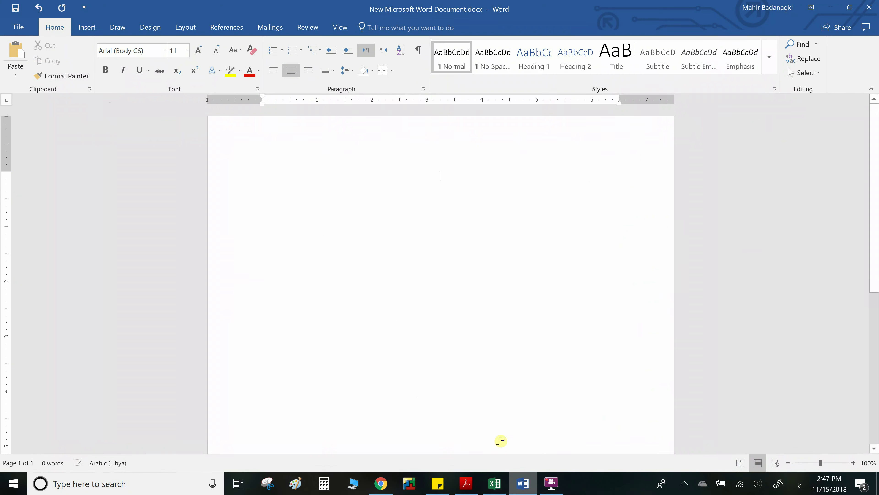
Step: Paste the copied chart into the document with Paste Special as Picture (Enhanced Metafile)
click(16, 74)
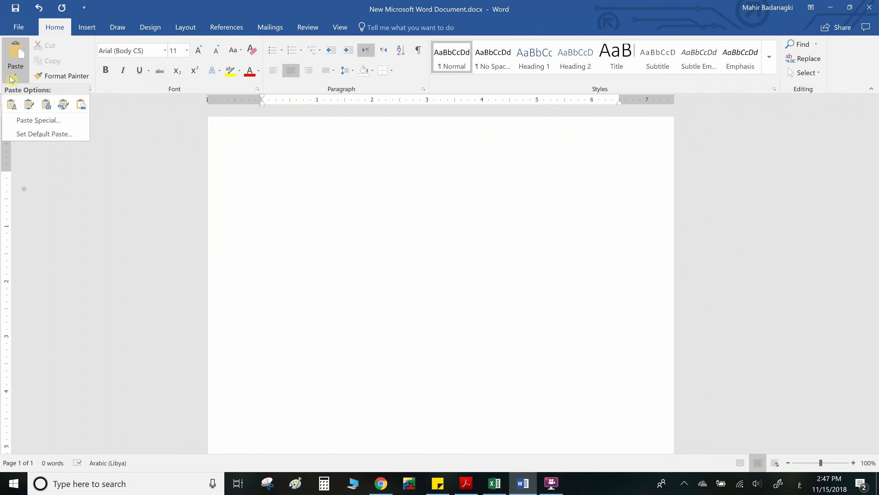
click(40, 120)
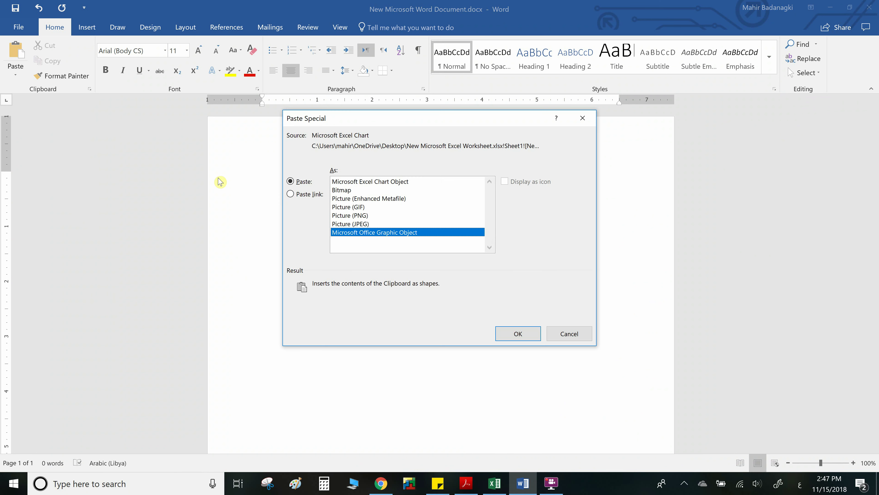
click(385, 199)
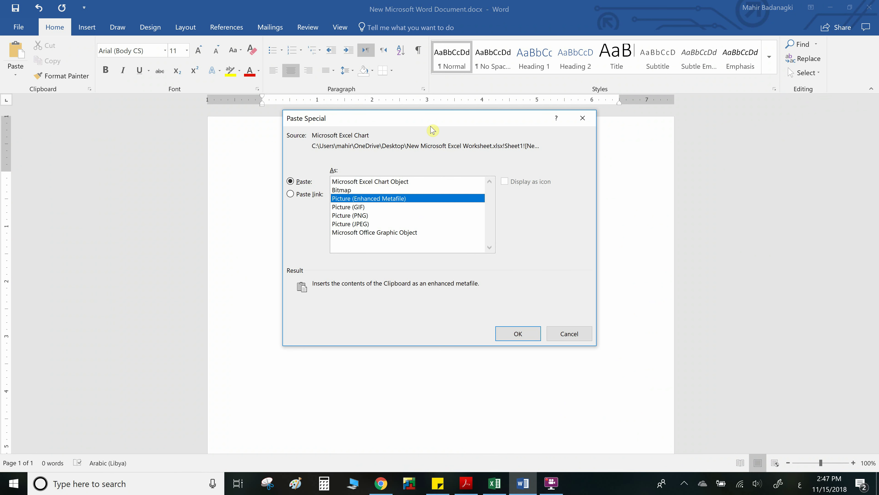
drag(432, 129, 343, 157)
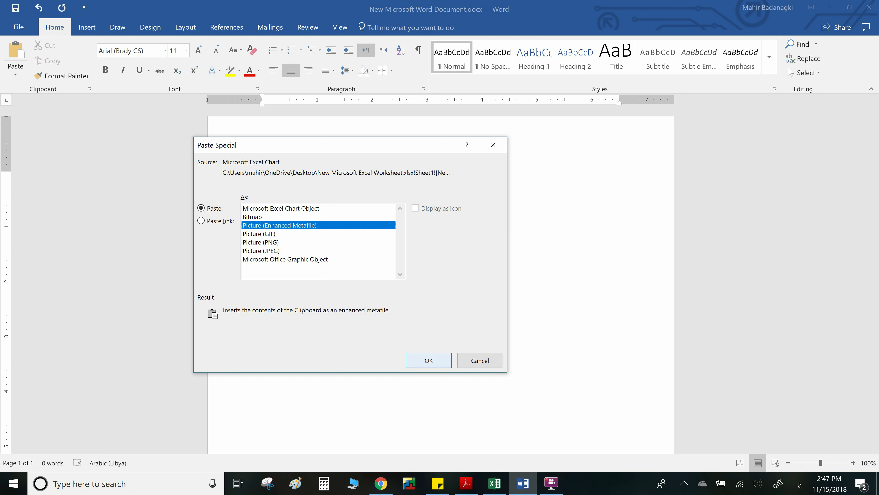
click(429, 360)
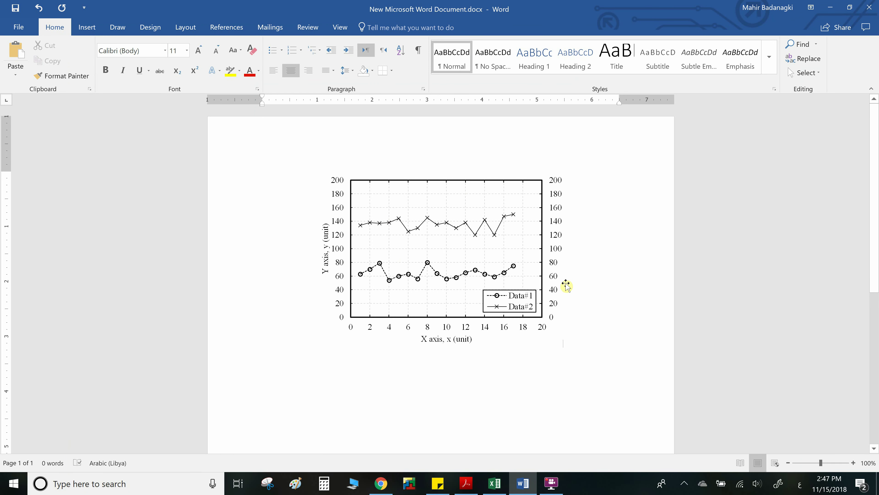
Step: Examine the sharpness of the pasted chart's lines and axis labels at up to 500% zoom
ctrl+scroll(563, 343, up, 20)
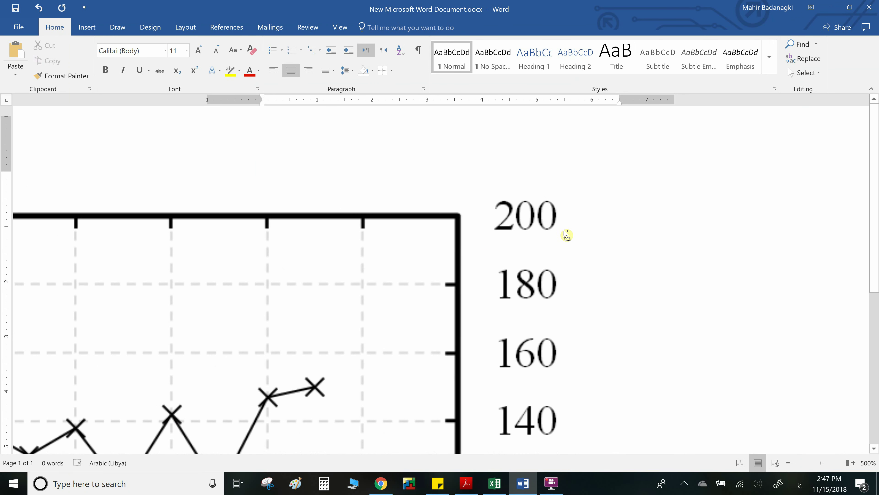
ctrl+scroll(561, 231, up, 1)
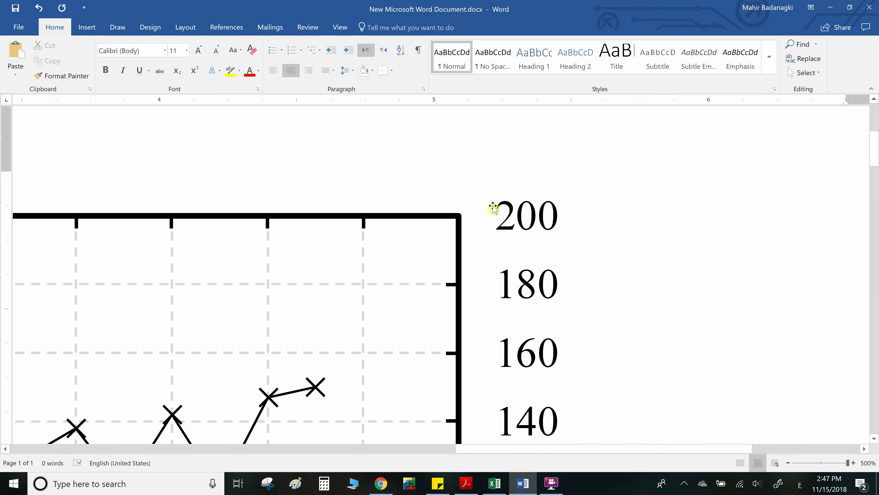
click(518, 221)
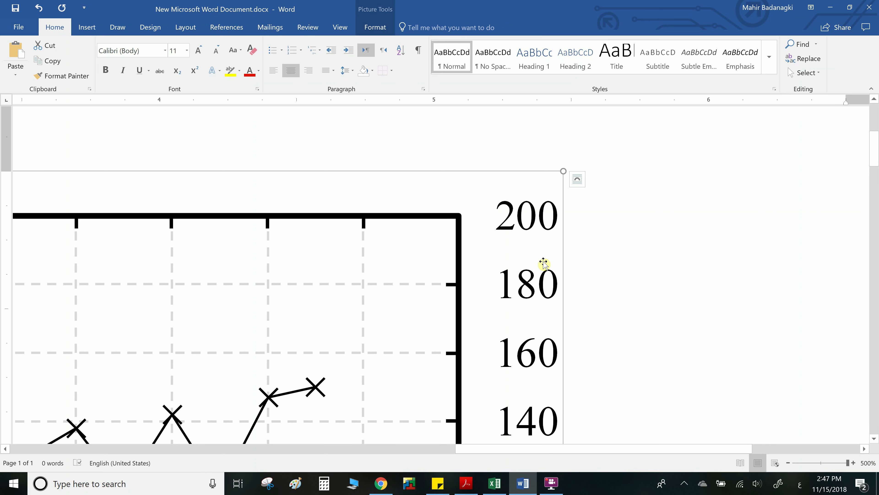
click(592, 262)
ctrl+scroll(440, 274, down, 7)
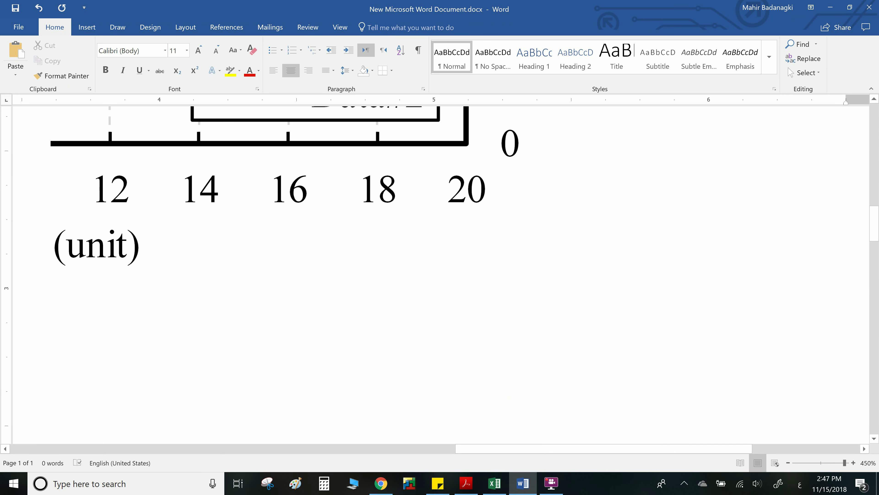
ctrl+scroll(440, 274, down, 2)
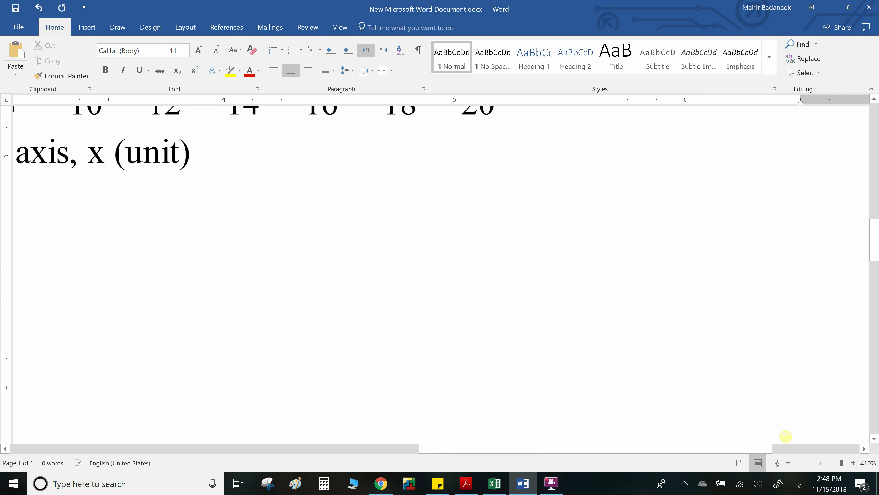
drag(842, 464, 831, 464)
click(831, 464)
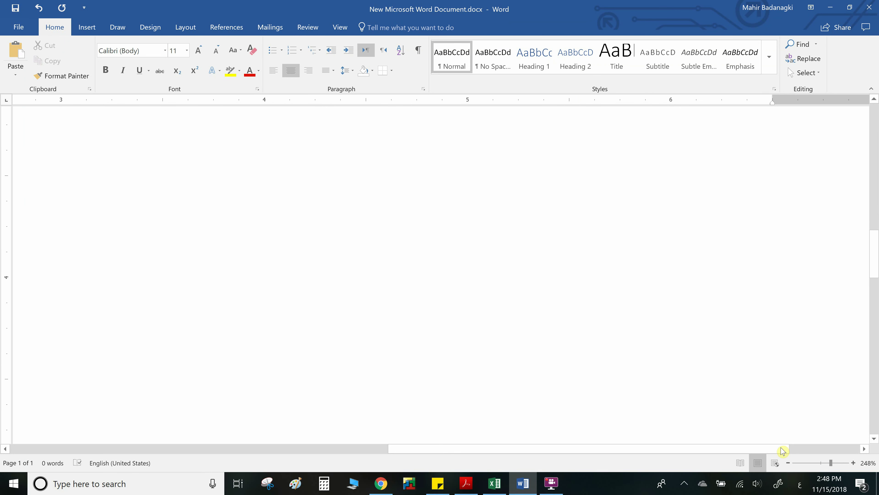
scroll(440, 274, down, 5)
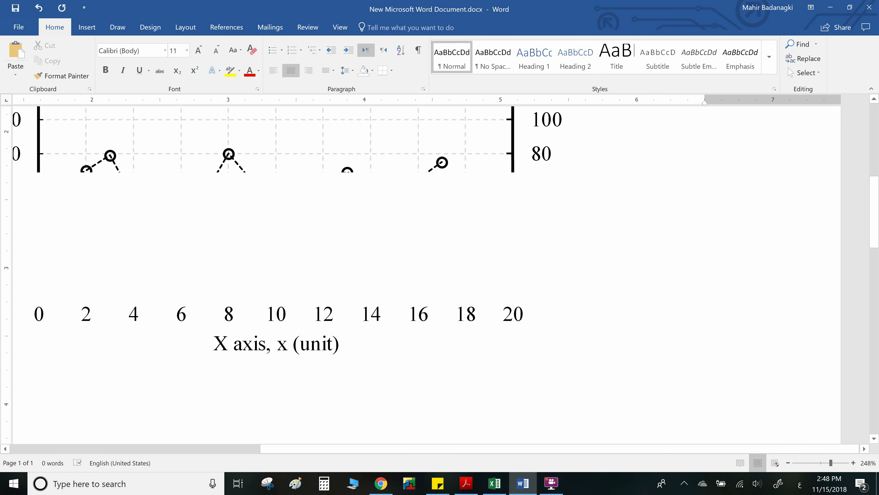
ctrl+scroll(440, 274, down, 3)
click(16, 80)
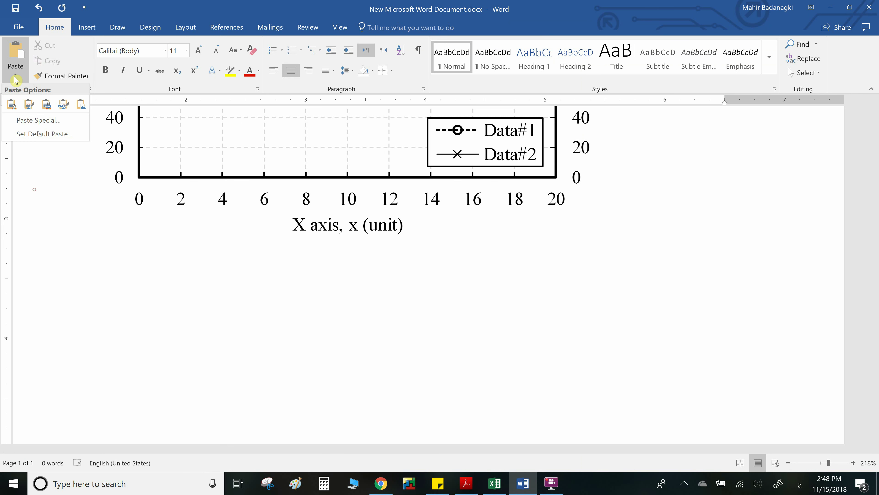
click(21, 112)
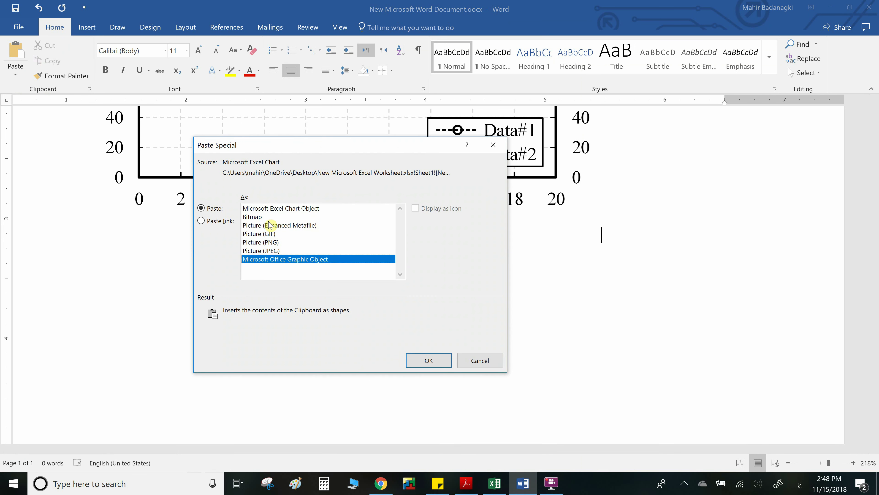
click(271, 225)
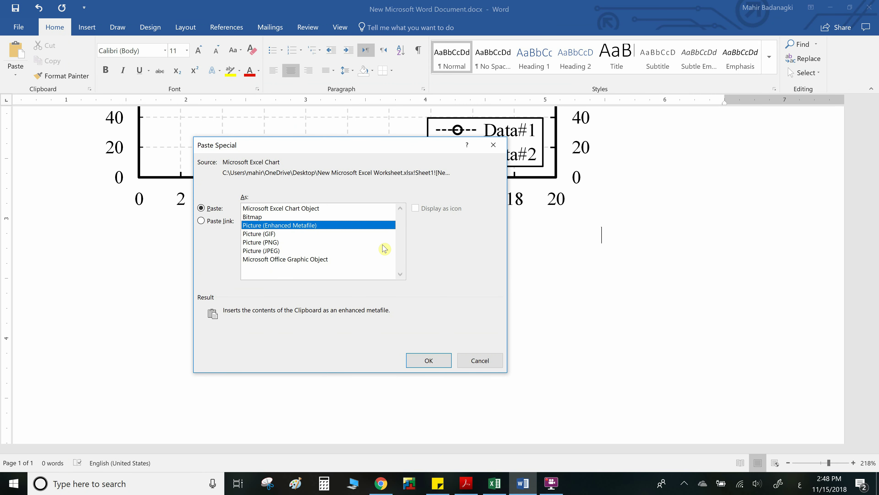
click(487, 358)
key(BackSpace)
Step: Review the pasted chart in the document from its upper edge down to the horizontal axis title
scroll(549, 296, up, 1)
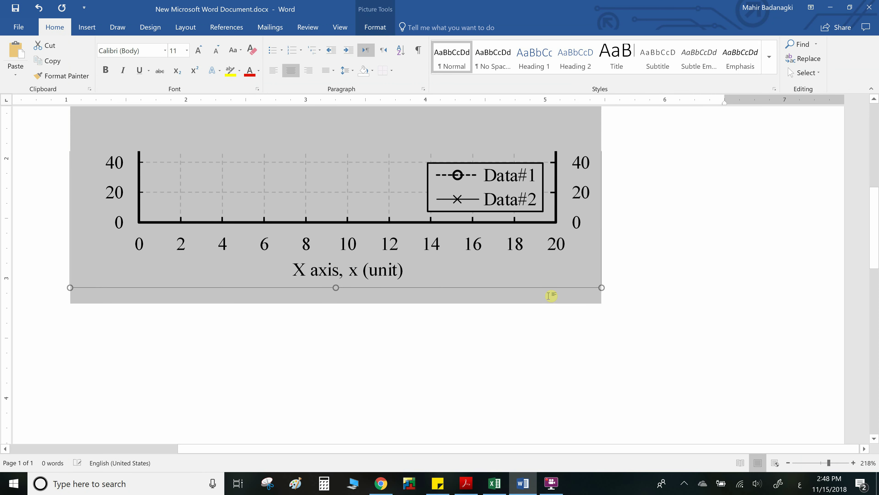
scroll(549, 296, up, 6)
scroll(548, 296, down, 4)
click(637, 299)
scroll(638, 298, down, 2)
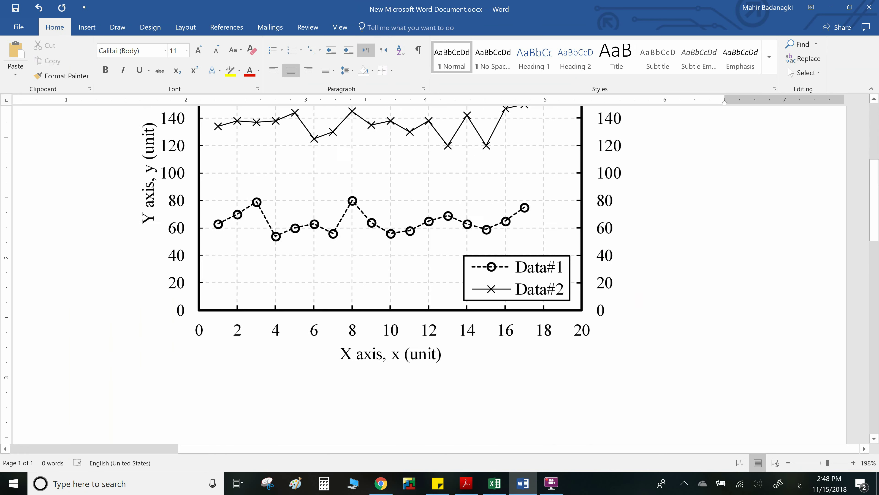
scroll(440, 274, up, 3)
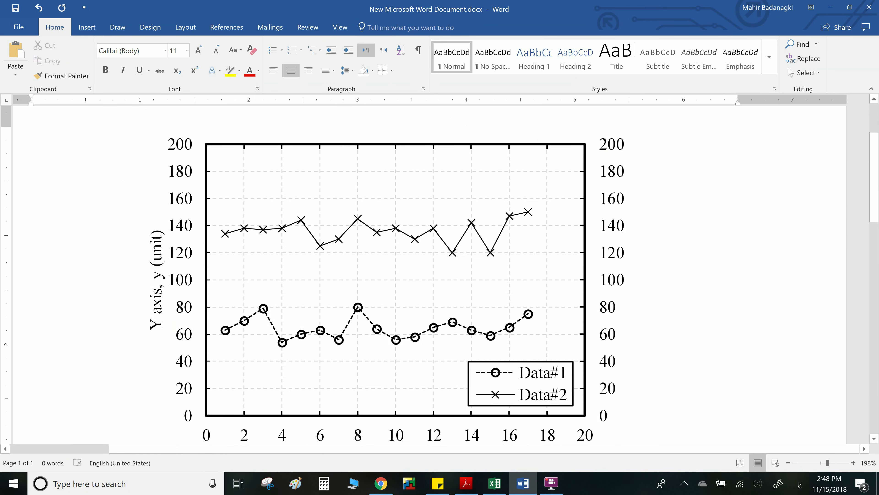
scroll(497, 416, down, 2)
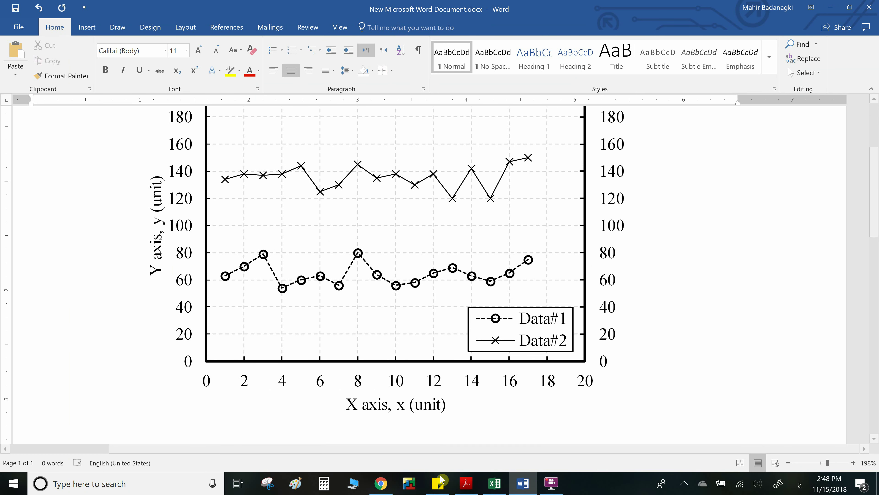